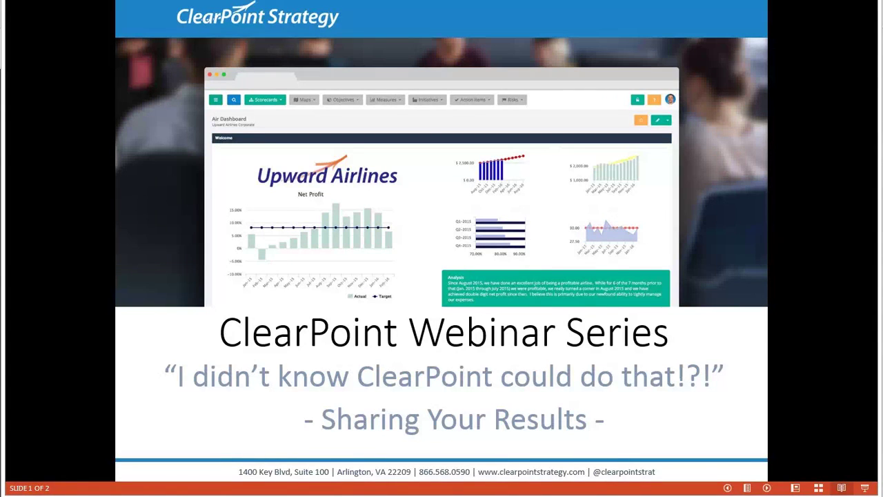
- Advance the presentation to the Agenda slide and close it without saving the changes
{"action": "left_click", "coordinate": [765, 488]}
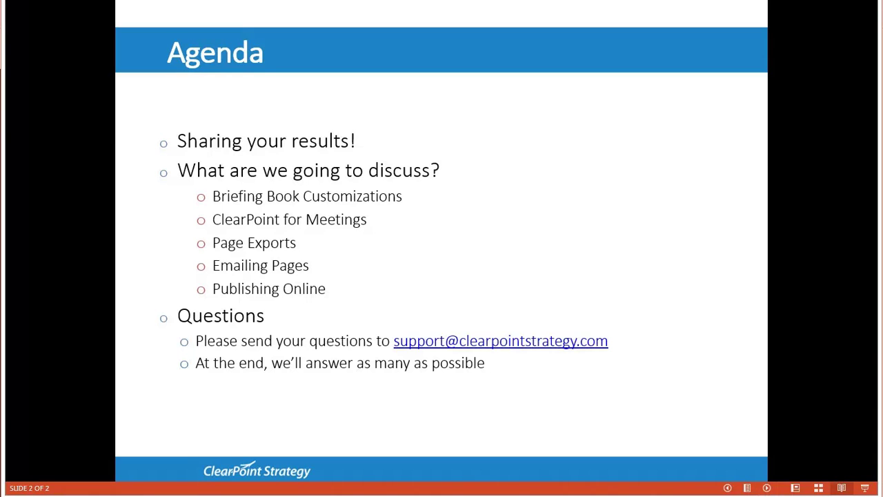
{"action": "key", "text": "alt+F4"}
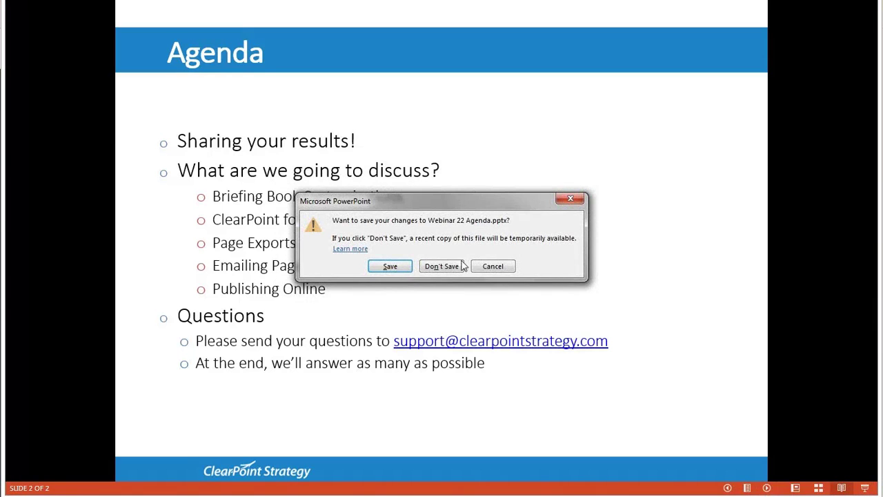
{"action": "left_click", "coordinate": [441, 267]}
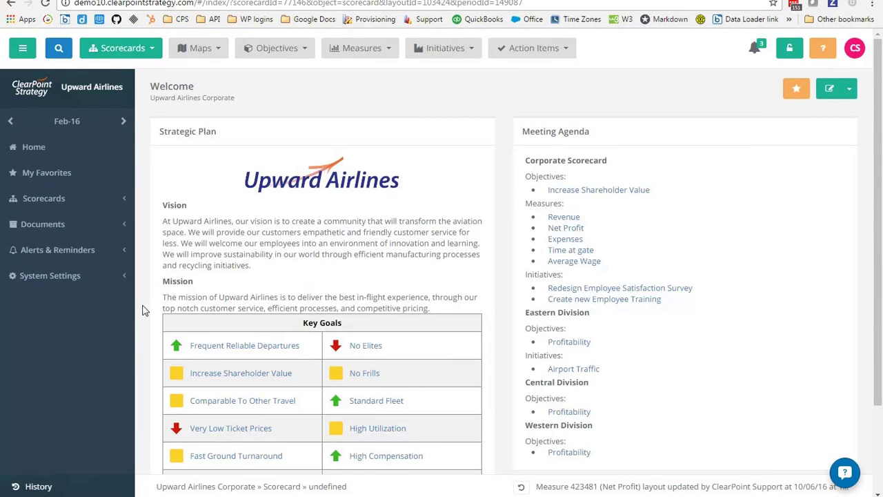
- Create a new briefing book template named "Webinar Report"
{"action": "left_click", "coordinate": [93, 231]}
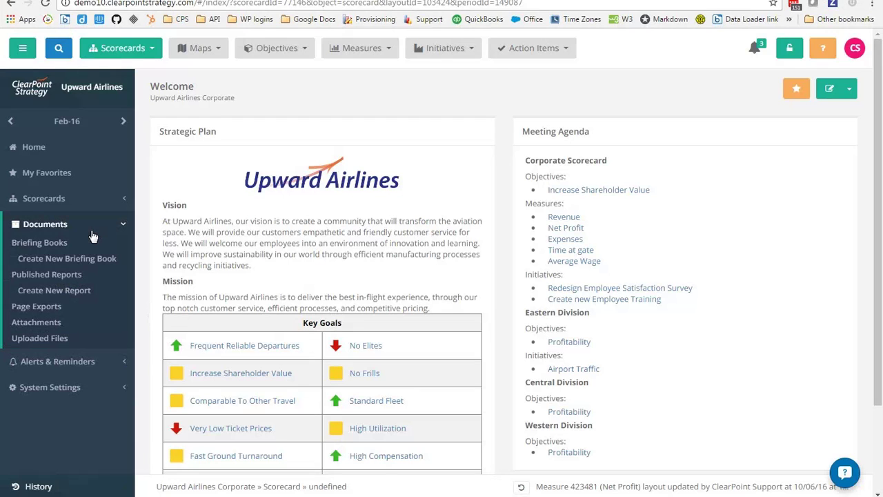
{"action": "left_click", "coordinate": [86, 261]}
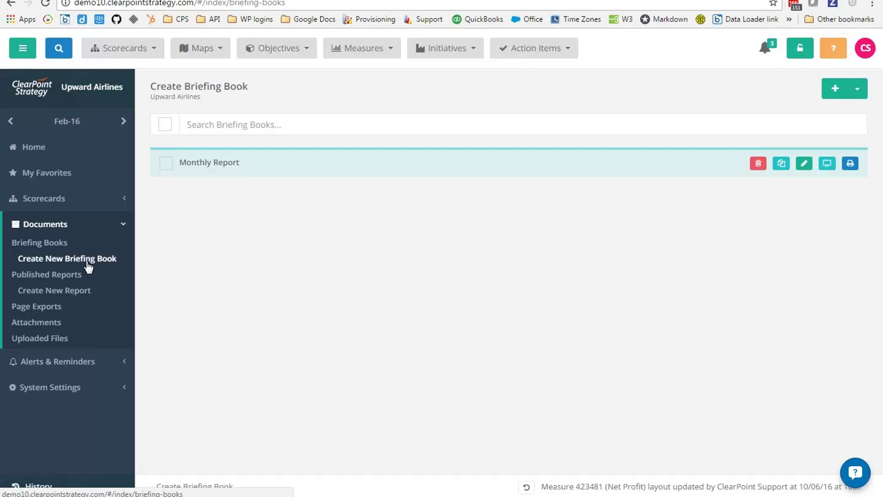
{"action": "left_click", "coordinate": [835, 90]}
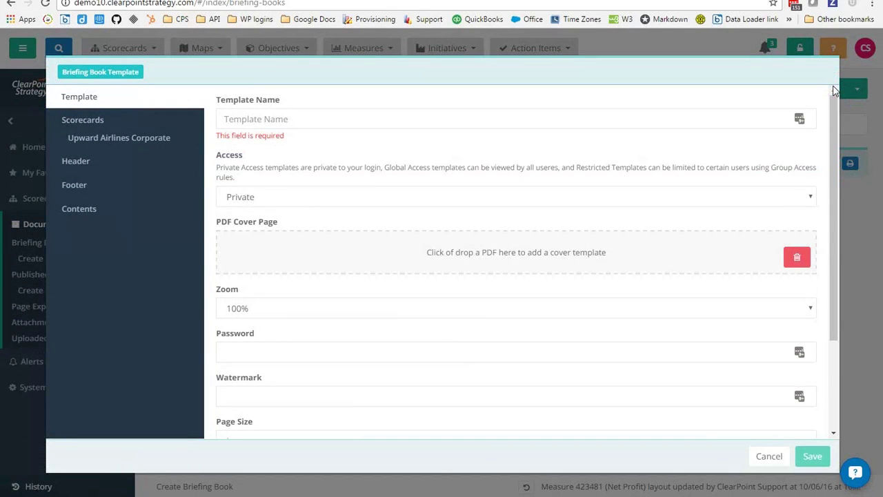
{"action": "left_click", "coordinate": [707, 118]}
{"action": "type", "text": "Web"}
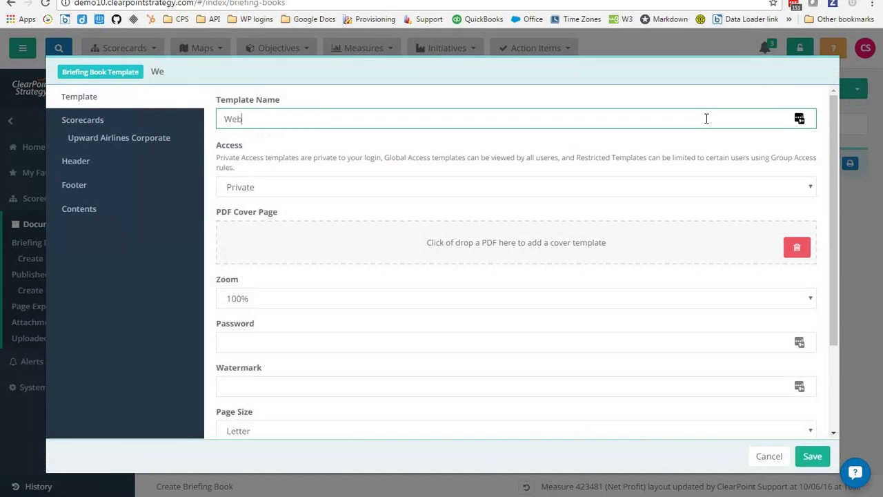
{"action": "type", "text": "inar Report"}
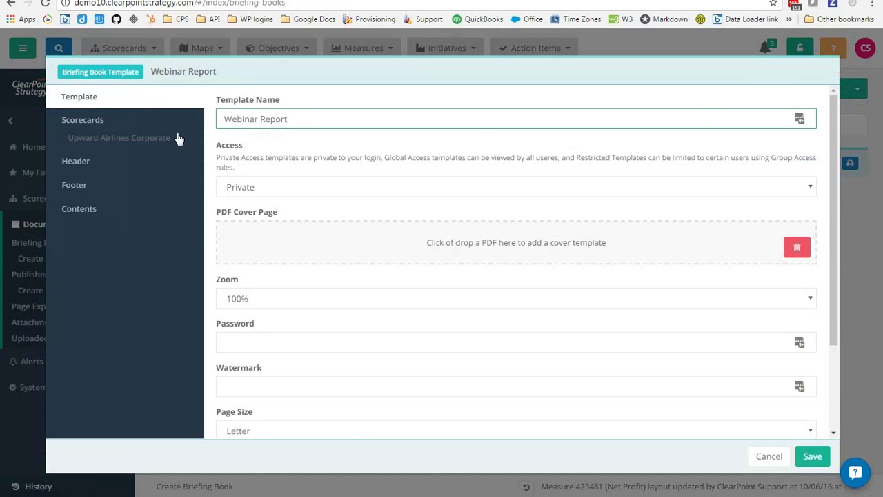
- Include the BSC View summary report and all objectives of the Upward Airlines Corporate scorecard in the template
{"action": "left_click", "coordinate": [89, 134]}
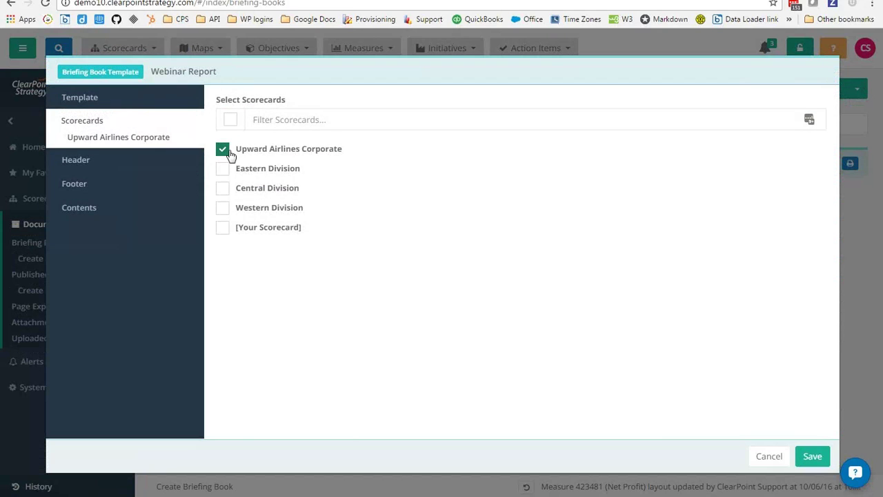
{"action": "left_click", "coordinate": [158, 140]}
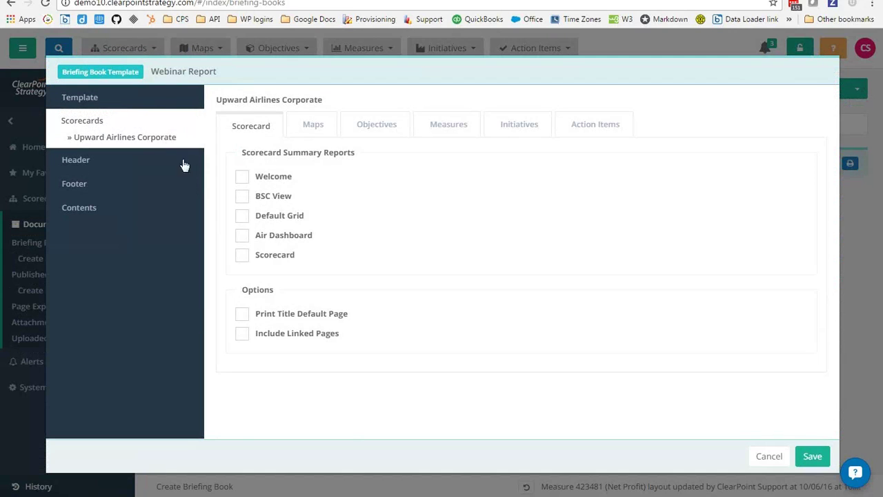
{"action": "left_click", "coordinate": [242, 198]}
{"action": "left_click", "coordinate": [384, 130]}
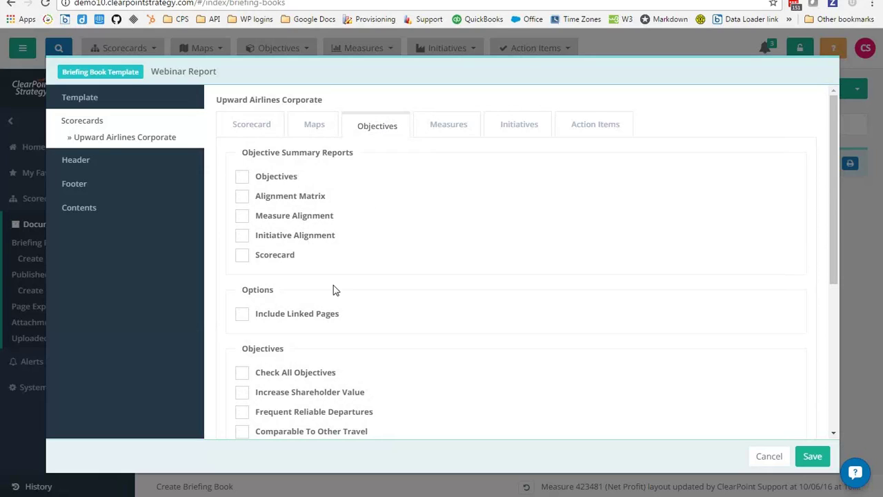
{"action": "left_click", "coordinate": [242, 374]}
- Review the Webinar Report Cover Page PDF and upload it as the template's PDF cover page
{"action": "left_click", "coordinate": [81, 101]}
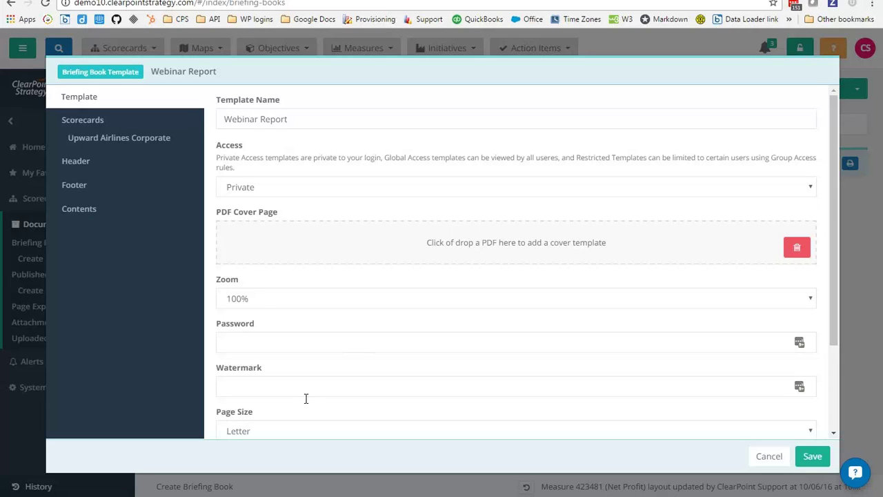
{"action": "mouse_move", "coordinate": [246, 491]}
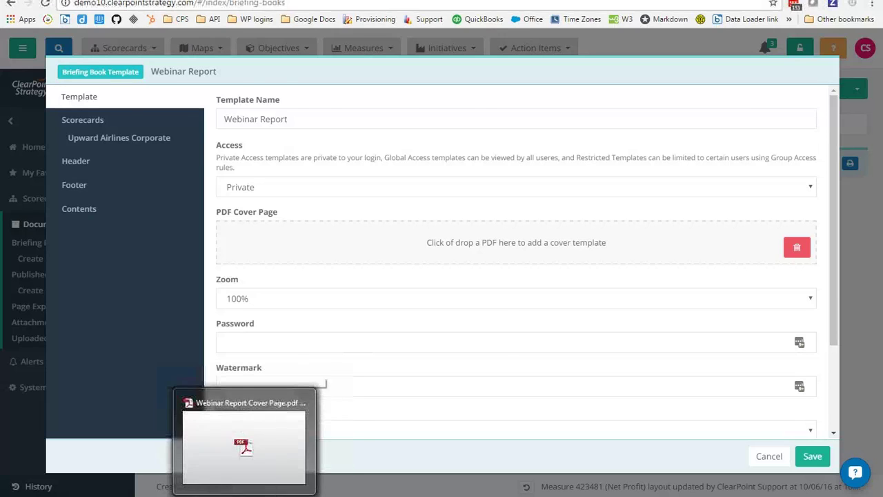
{"action": "left_click", "coordinate": [238, 435]}
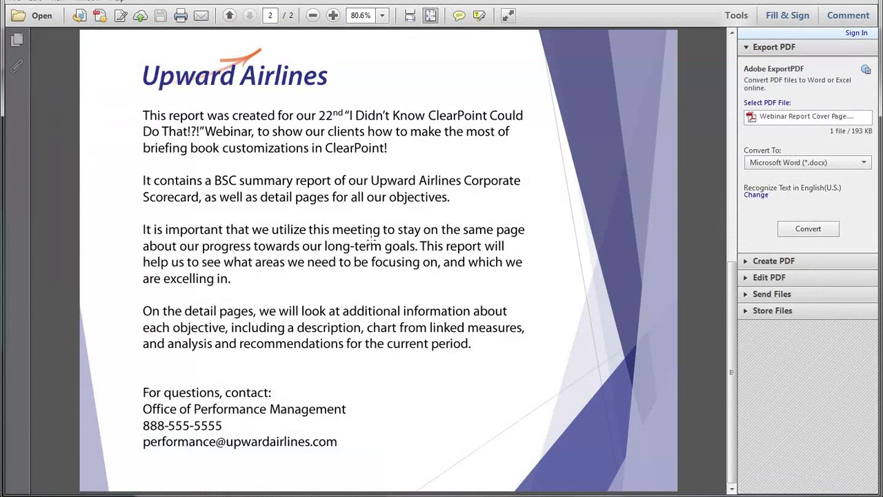
{"action": "scroll", "coordinate": [373, 241], "scroll_direction": "up", "scroll_amount": 5}
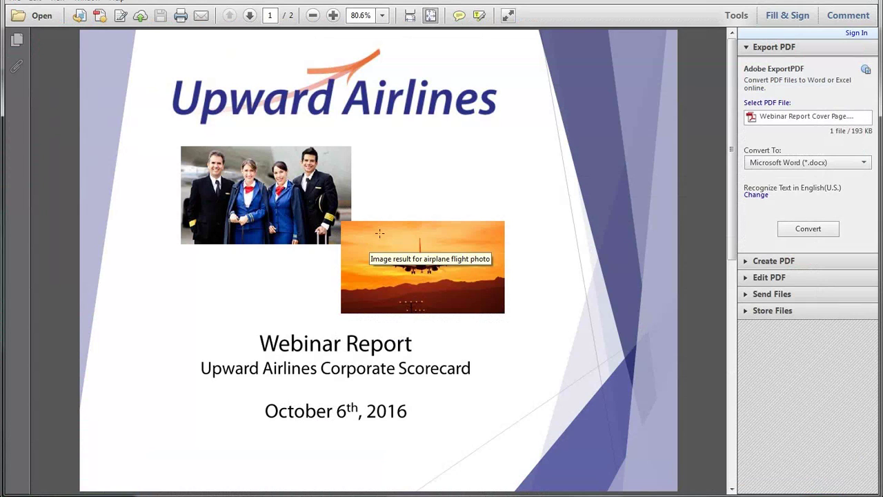
{"action": "scroll", "coordinate": [483, 196], "scroll_direction": "down", "scroll_amount": 3}
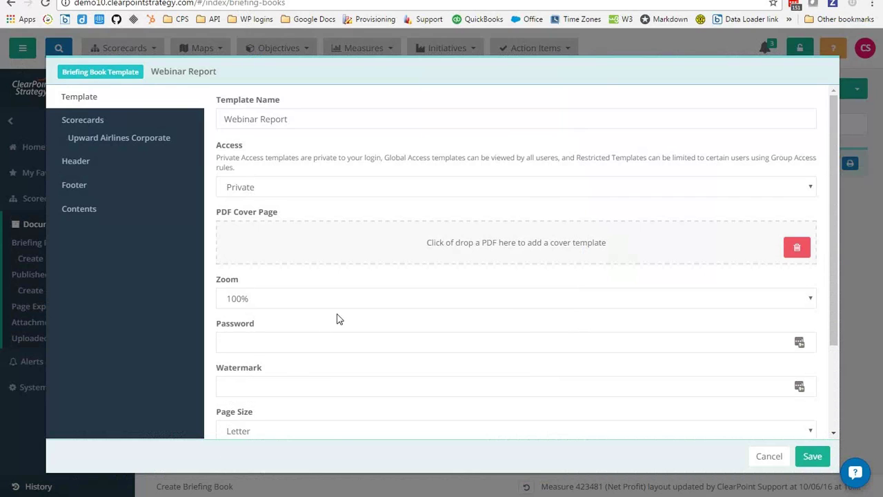
{"action": "left_click", "coordinate": [414, 248]}
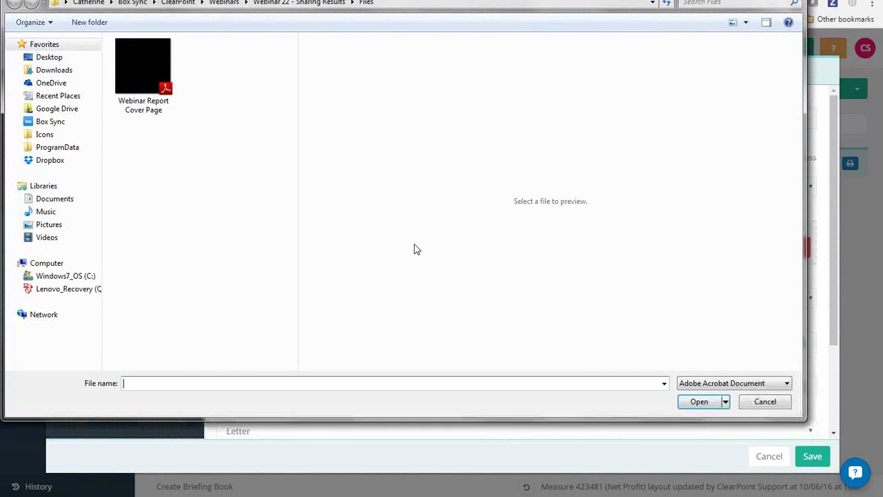
{"action": "left_click", "coordinate": [144, 62]}
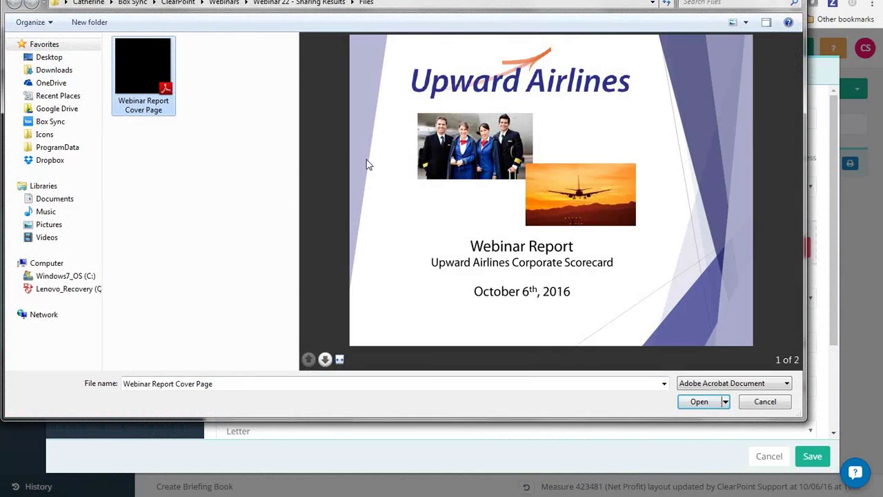
{"action": "left_click", "coordinate": [698, 402]}
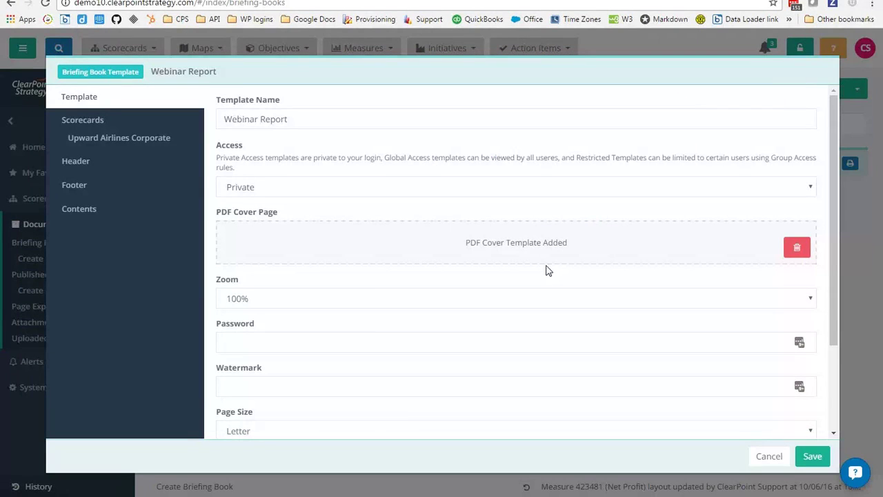
- Examine the page size choices and report options in the template settings
{"action": "scroll", "coordinate": [545, 269], "scroll_direction": "down", "scroll_amount": 3}
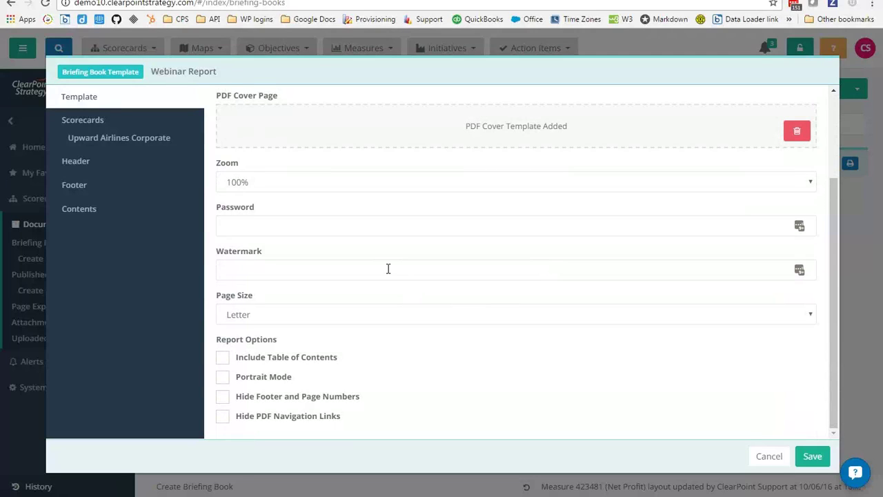
{"action": "left_click", "coordinate": [306, 317]}
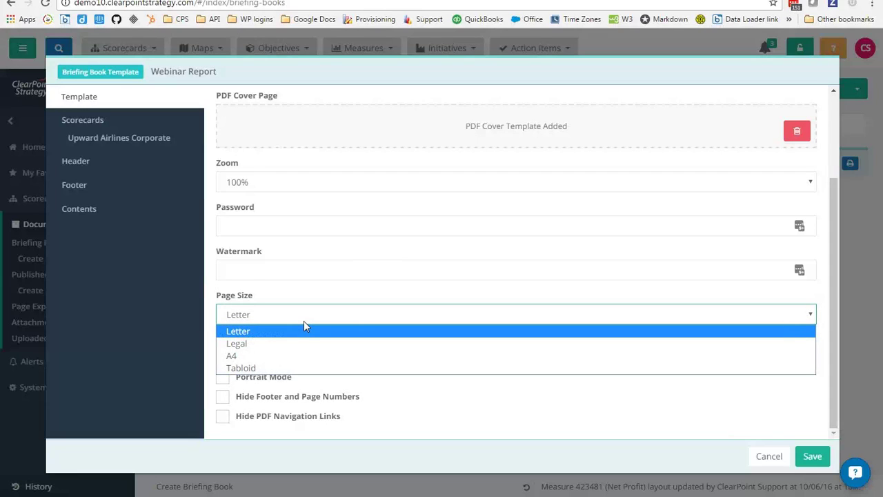
{"action": "left_click", "coordinate": [332, 289]}
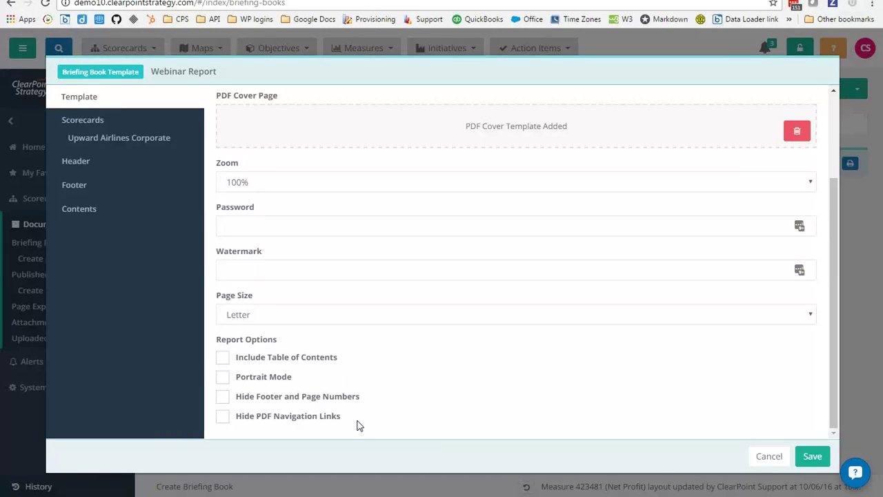
- Insert the Upward Air Logo image file into the template's page header
{"action": "left_click", "coordinate": [77, 161]}
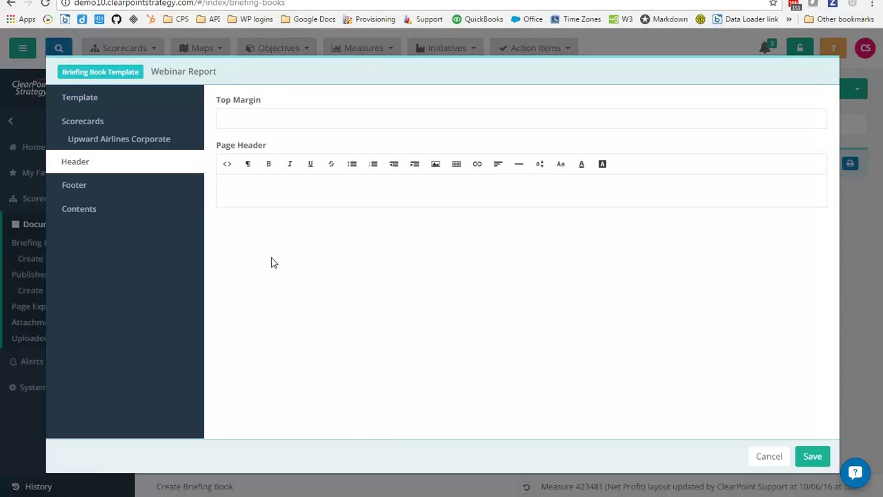
{"action": "left_click", "coordinate": [436, 165]}
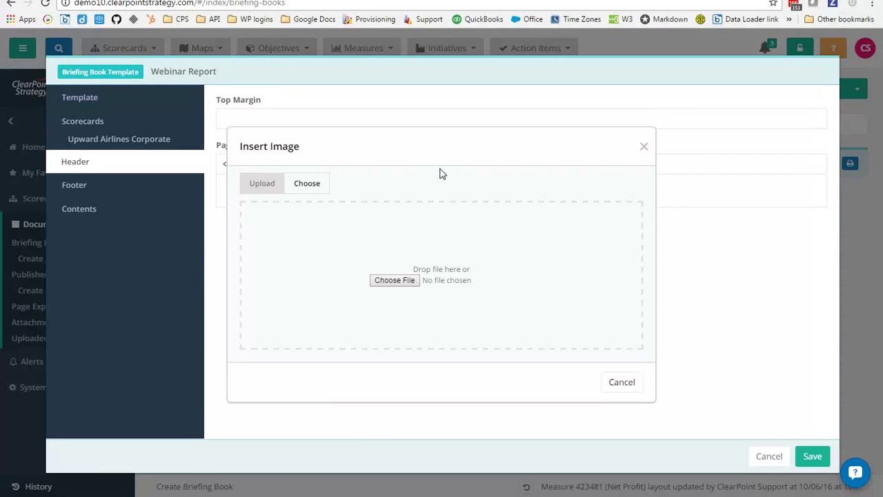
{"action": "left_click", "coordinate": [395, 280]}
{"action": "left_click", "coordinate": [145, 90]}
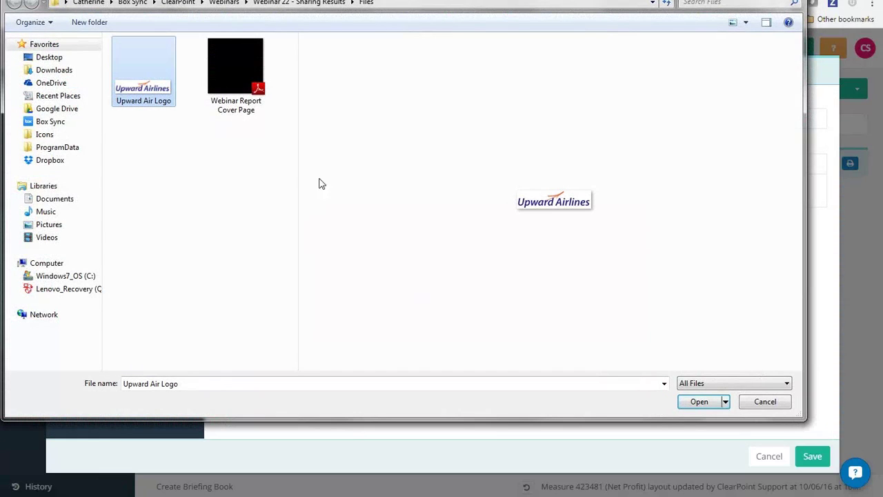
{"action": "left_click", "coordinate": [701, 402]}
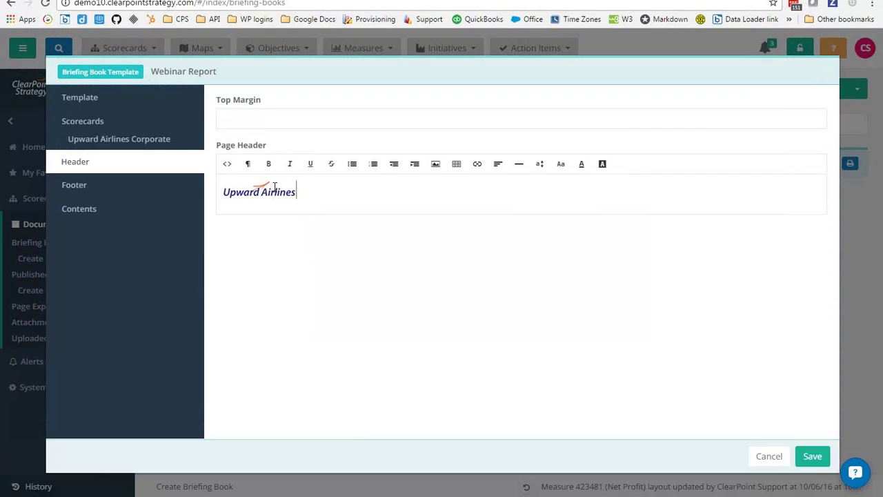
- Align the logo in the page header to the right
{"action": "left_click_drag", "start_coordinate": [305, 193], "coordinate": [229, 188]}
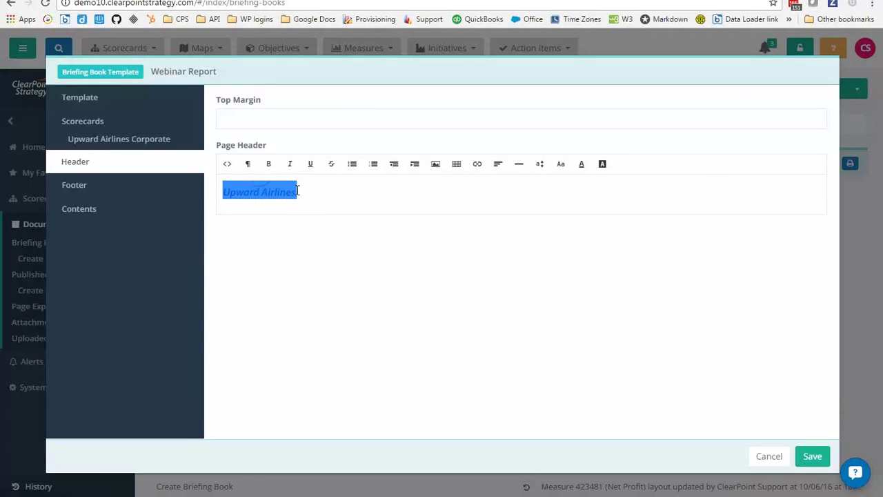
{"action": "left_click", "coordinate": [495, 167]}
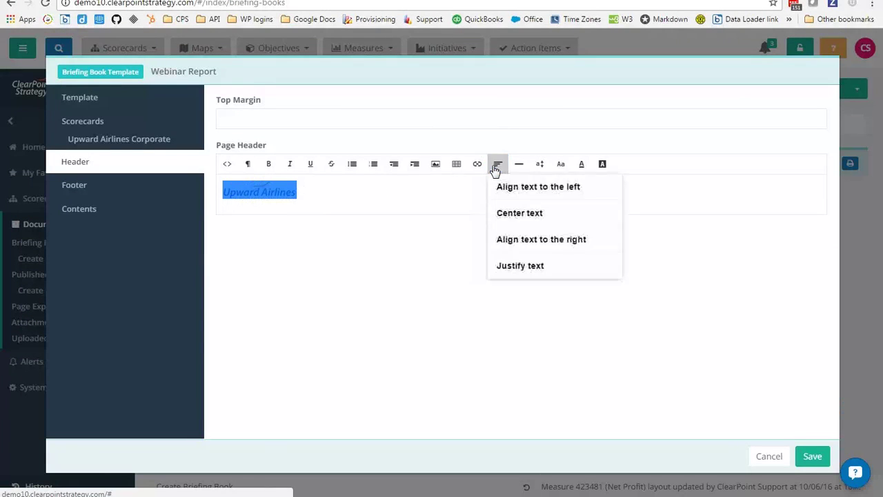
{"action": "left_click", "coordinate": [518, 242]}
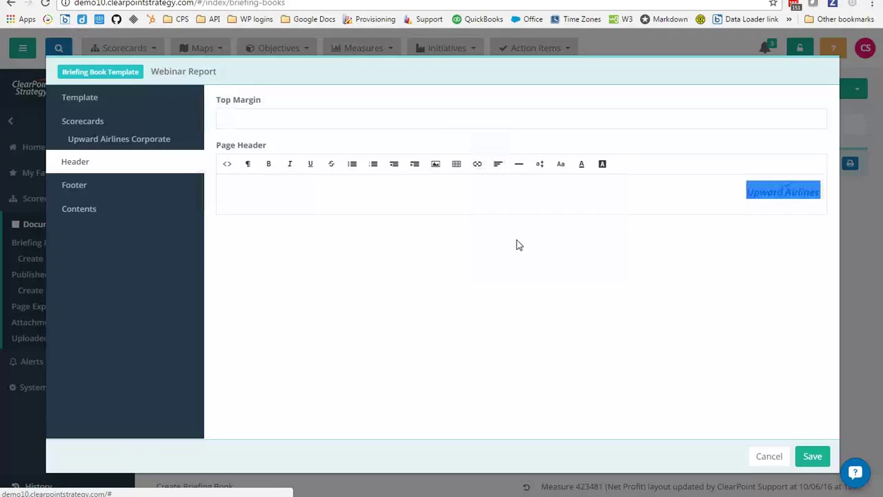
{"action": "left_click", "coordinate": [549, 204]}
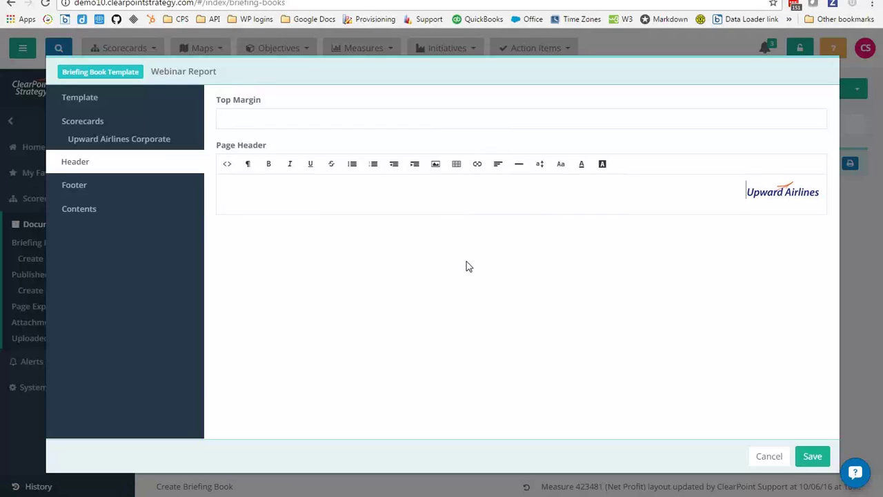
- Add a 3px solid #FF9900 bottom border to the logo paragraph in the page header's HTML source
{"action": "left_click", "coordinate": [232, 172]}
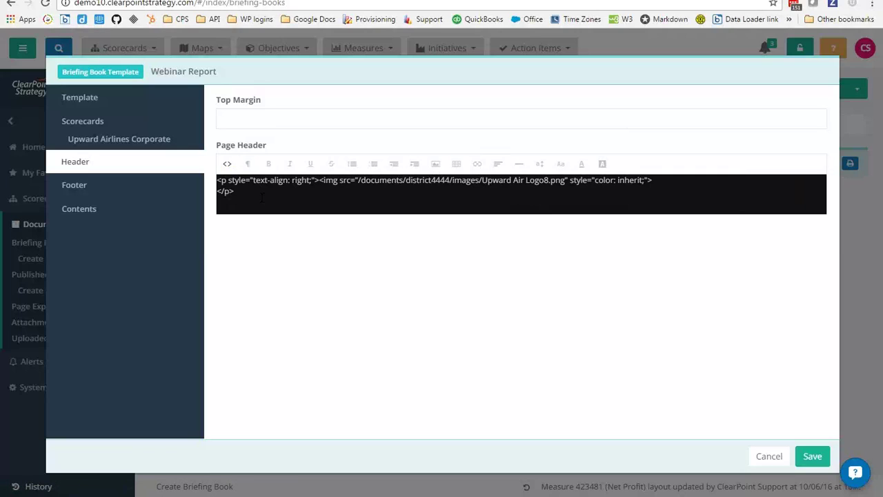
{"action": "left_click_drag", "start_coordinate": [217, 180], "coordinate": [319, 180]}
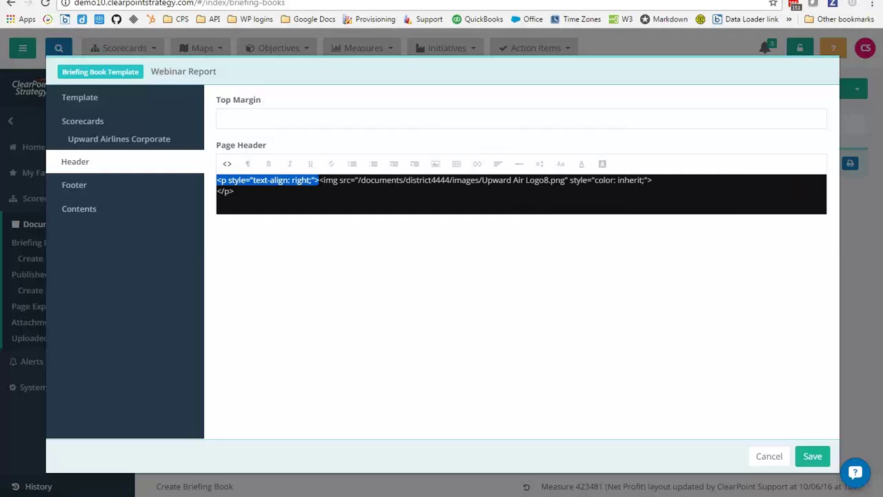
{"action": "left_click_drag", "start_coordinate": [228, 180], "coordinate": [314, 180]}
{"action": "left_click", "coordinate": [312, 180]}
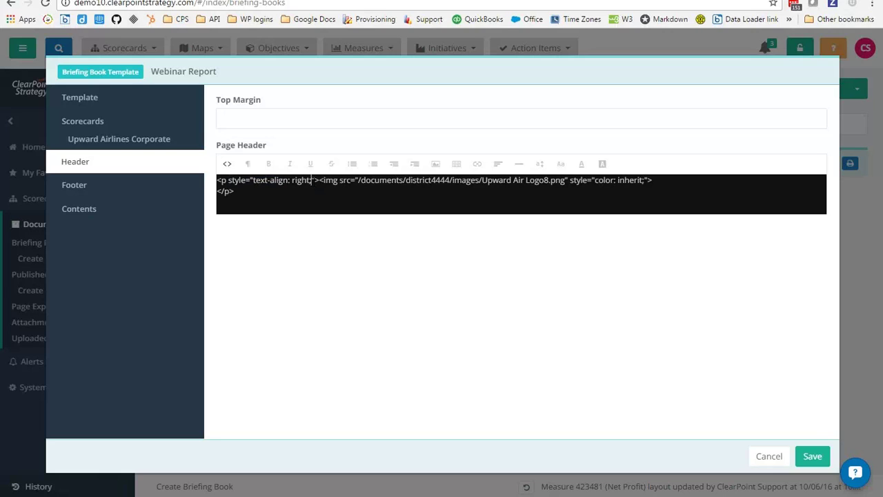
{"action": "type", "text": "border"}
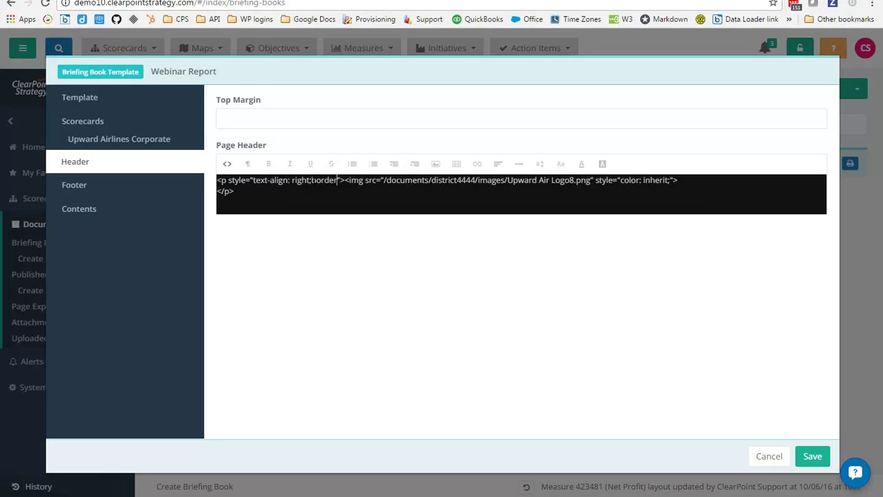
{"action": "type", "text": "-bottom"}
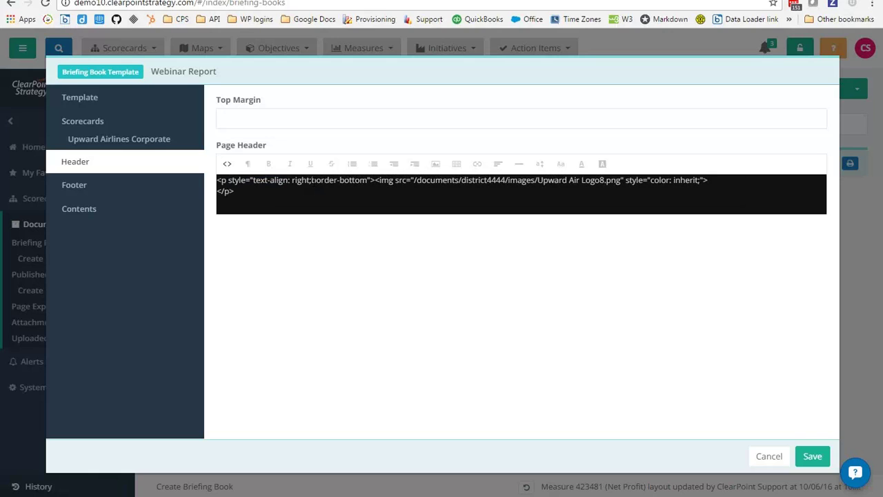
{"action": "type", "text": ":"}
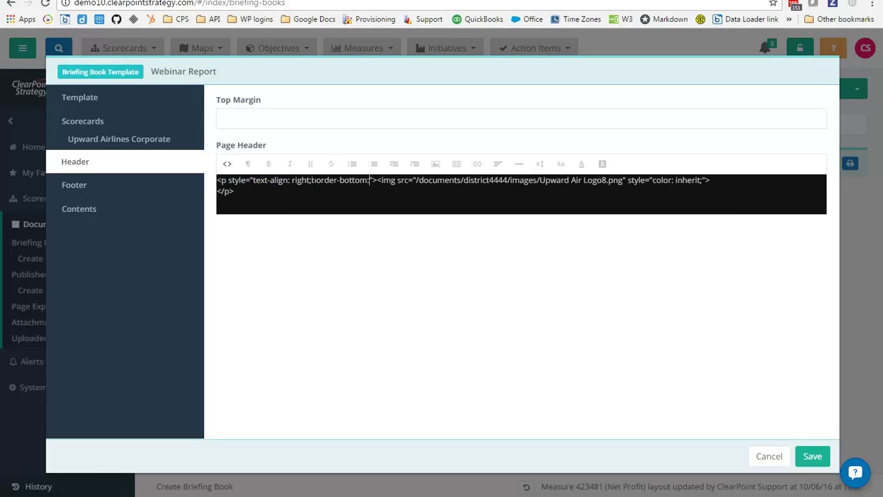
{"action": "type", "text": "3px "}
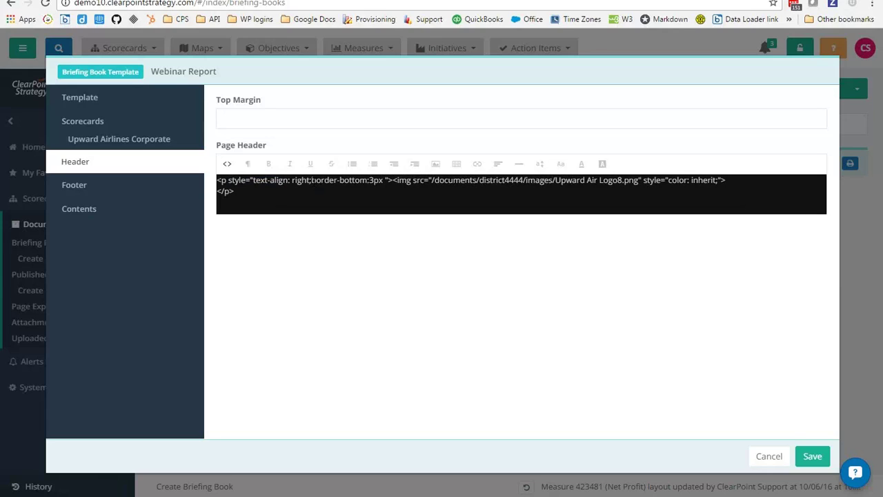
{"action": "type", "text": "solid"}
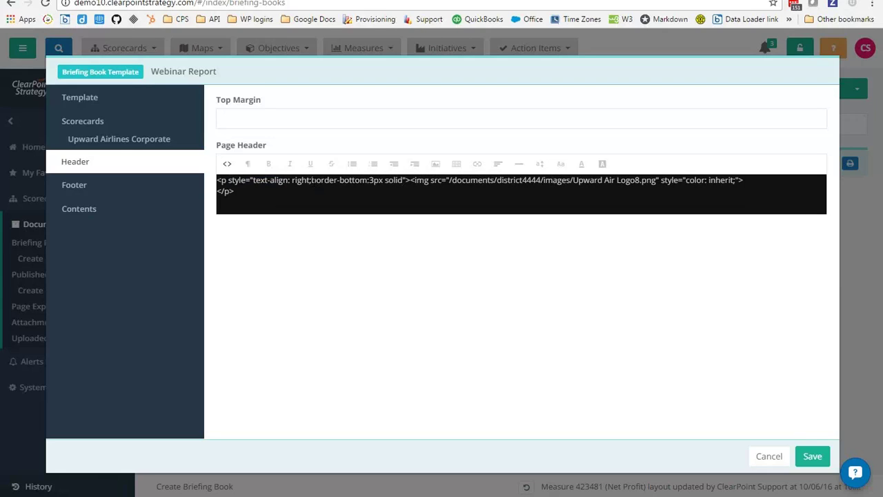
{"action": "type", "text": " #"}
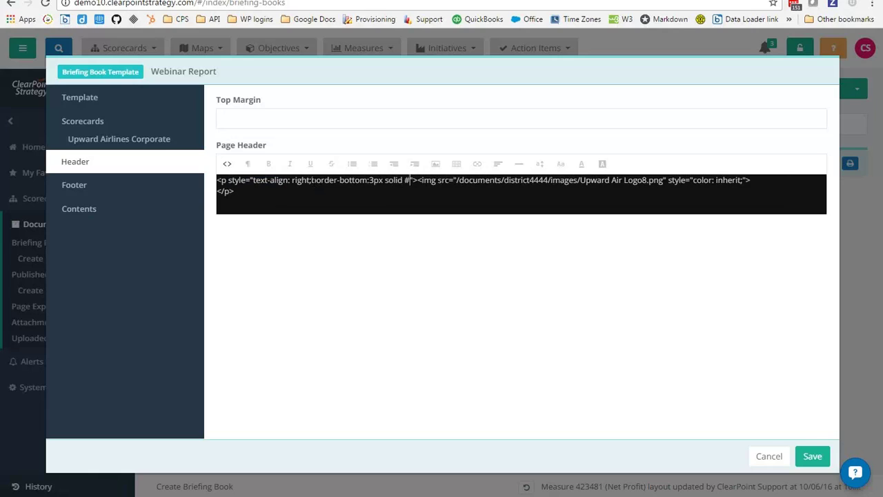
{"action": "type", "text": "FF9"}
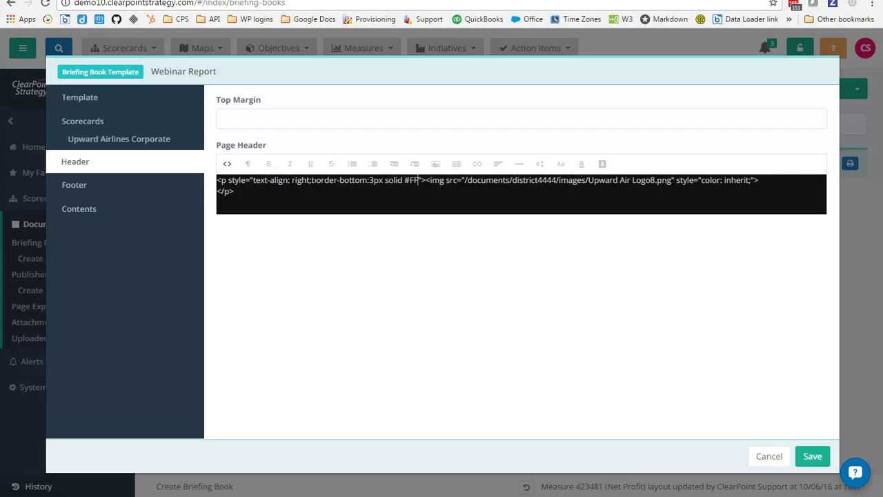
{"action": "type", "text": "900"}
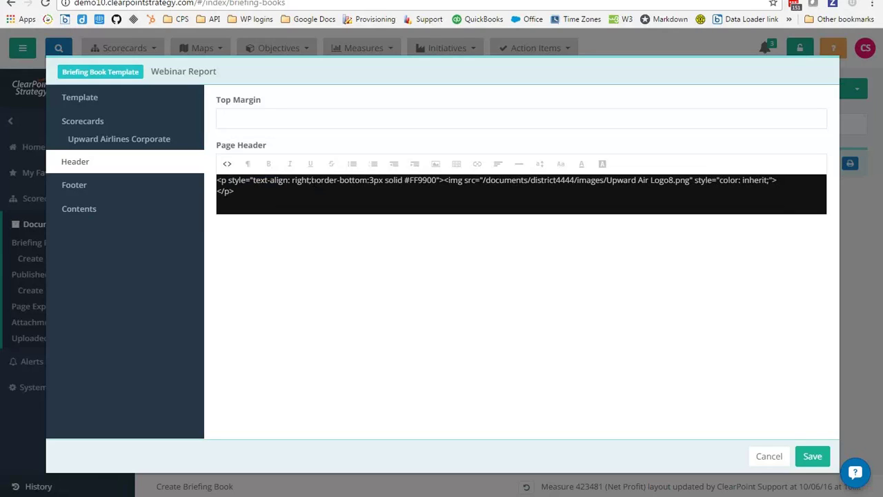
{"action": "left_click", "coordinate": [227, 166]}
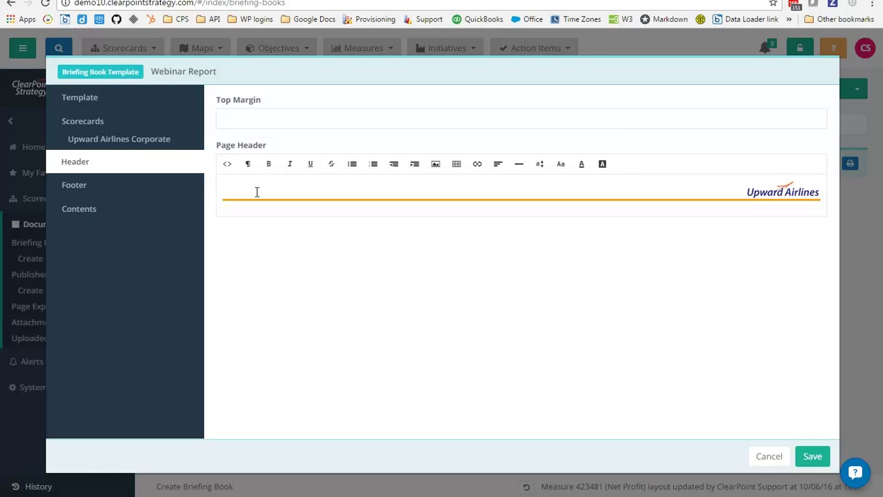
- Set the page header's top margin to 25
{"action": "left_click", "coordinate": [243, 116]}
{"action": "type", "text": "25"}
{"action": "left_click", "coordinate": [273, 107]}
- Enter "Upward Airlines Webinar Report 2016" as the template's page footer text
{"action": "left_click", "coordinate": [89, 187]}
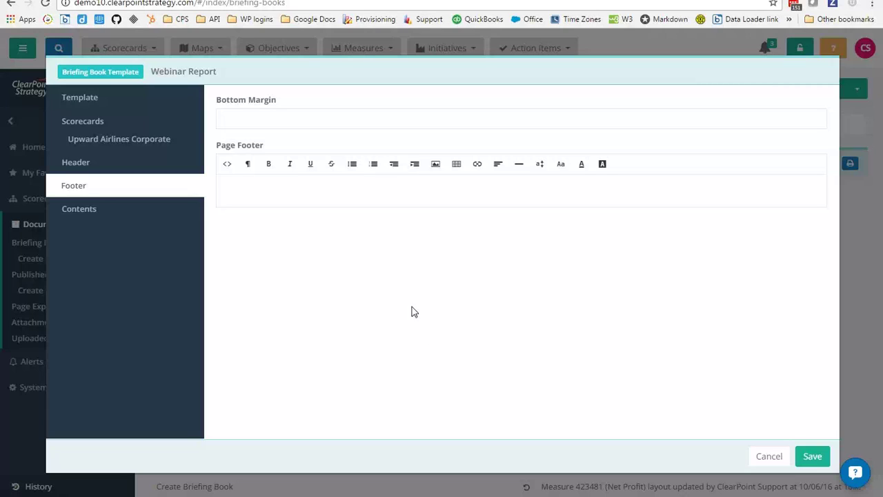
{"action": "left_click", "coordinate": [383, 188]}
{"action": "type", "text": "Upward Airlines Webinar Report 2016"}
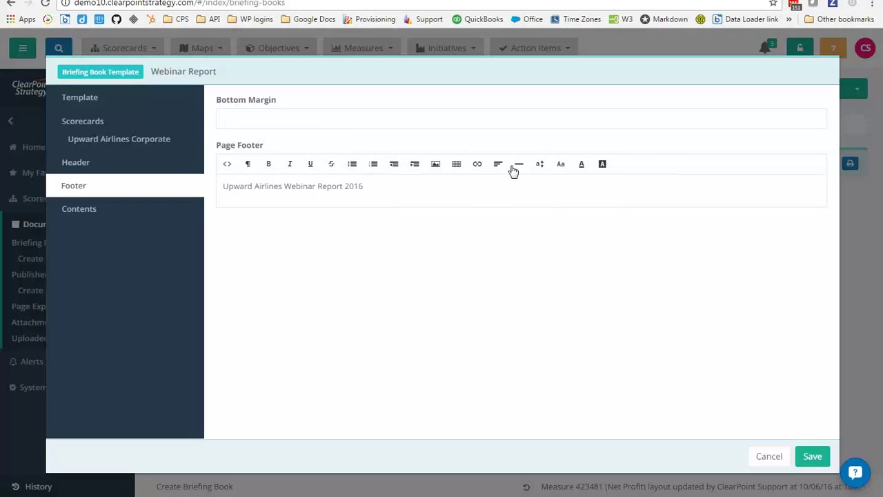
- Format the whole footer text as centered, bold and light purple
{"action": "left_click_drag", "start_coordinate": [371, 187], "coordinate": [219, 185]}
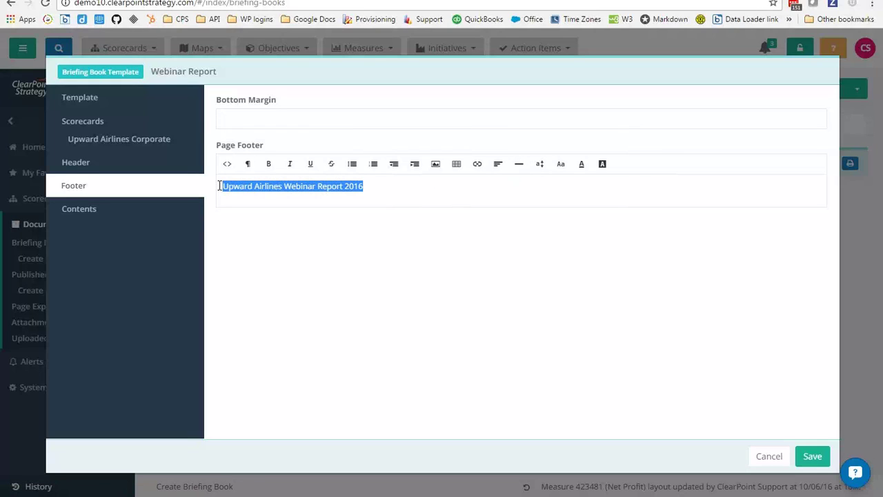
{"action": "left_click", "coordinate": [499, 170]}
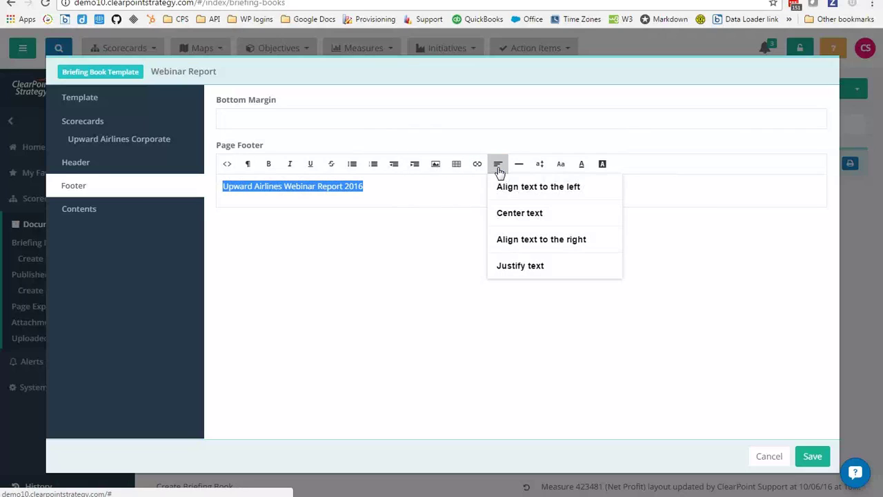
{"action": "left_click", "coordinate": [509, 215]}
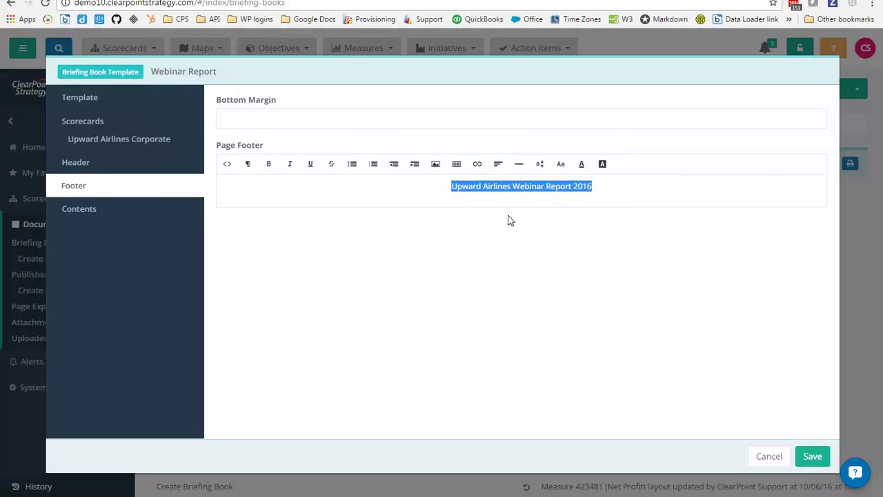
{"action": "left_click", "coordinate": [269, 168]}
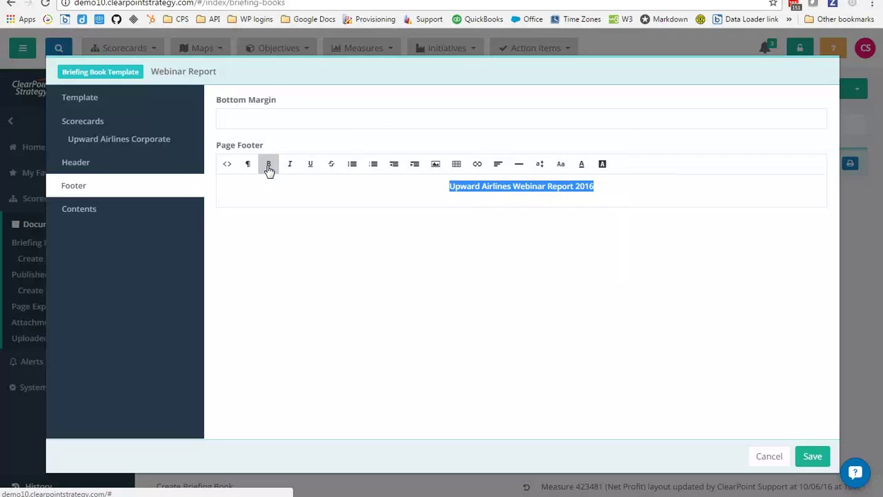
{"action": "left_click", "coordinate": [560, 166]}
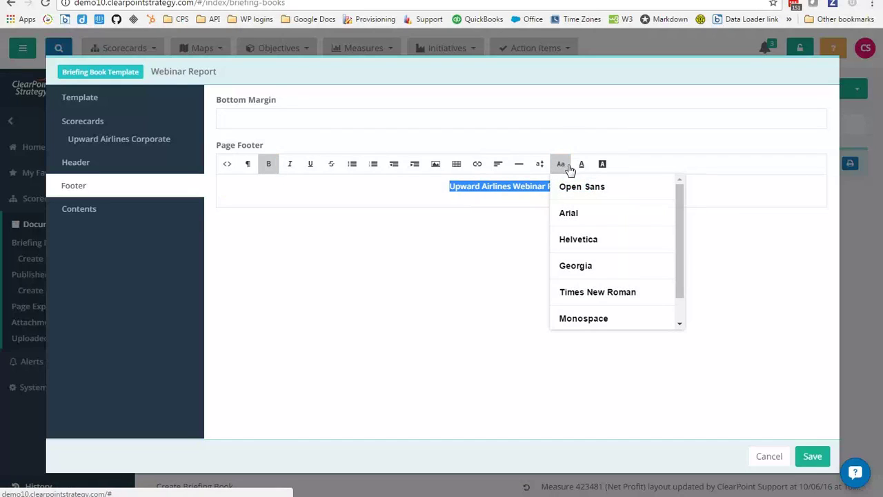
{"action": "left_click", "coordinate": [582, 166]}
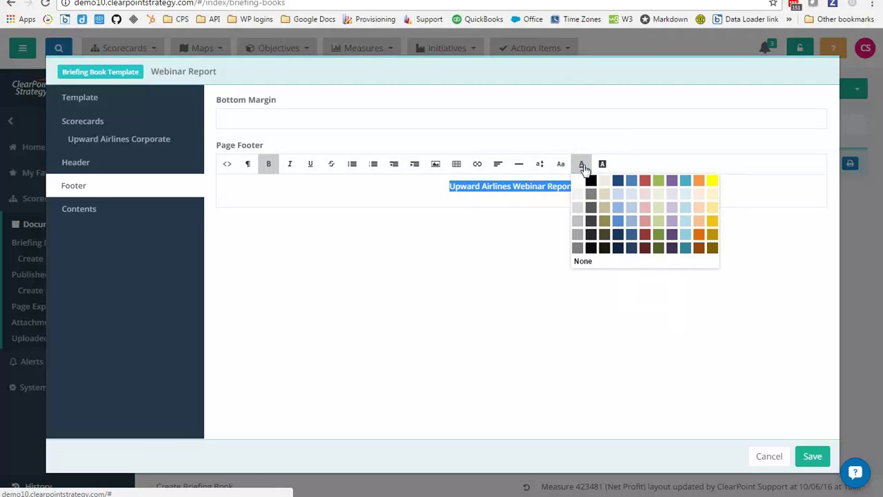
{"action": "left_click", "coordinate": [672, 227]}
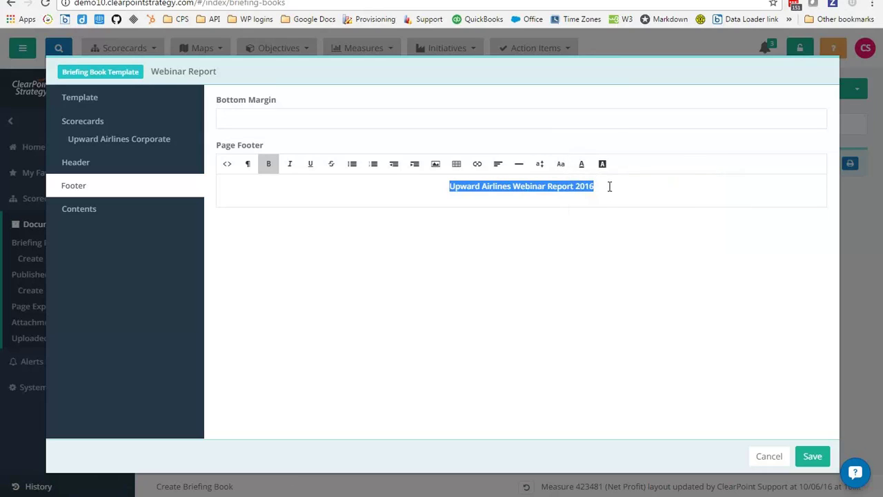
{"action": "left_click", "coordinate": [589, 189]}
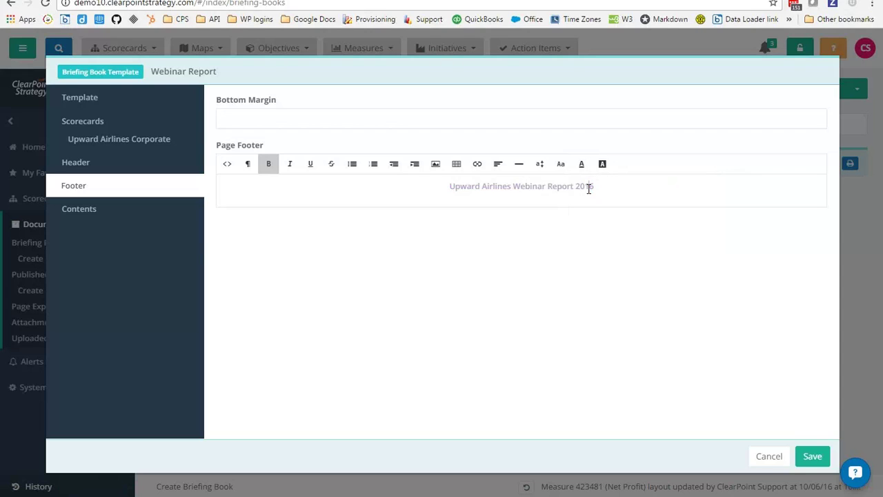
- Add a 3px solid #FF9900 top border to the text paragraph in the page footer's HTML source
{"action": "left_click", "coordinate": [228, 173]}
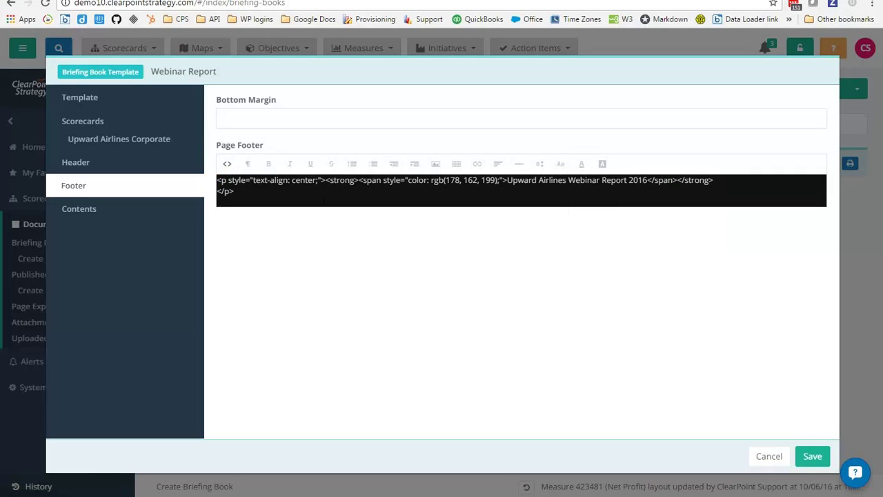
{"action": "type", "text": "border-"}
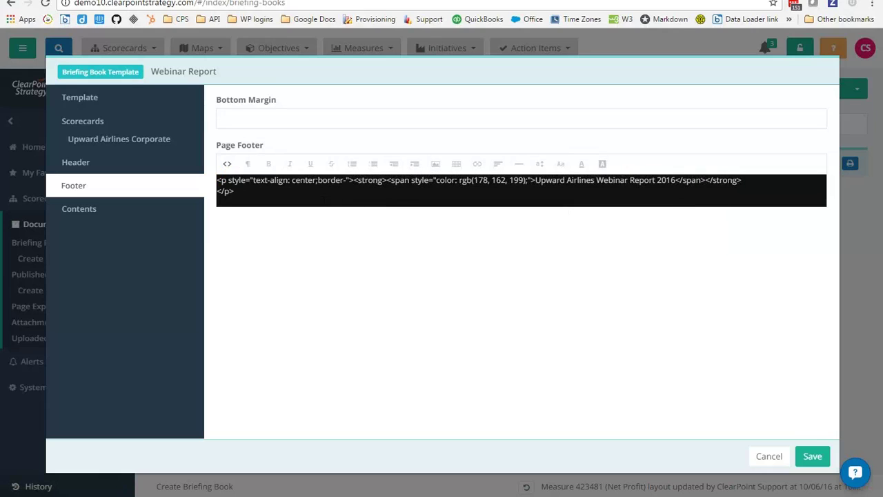
{"action": "type", "text": "top:"}
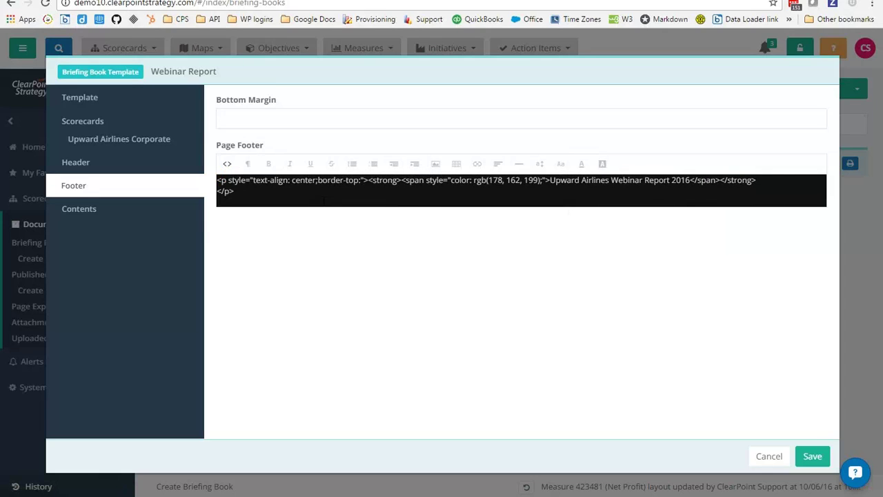
{"action": "type", "text": "3px "}
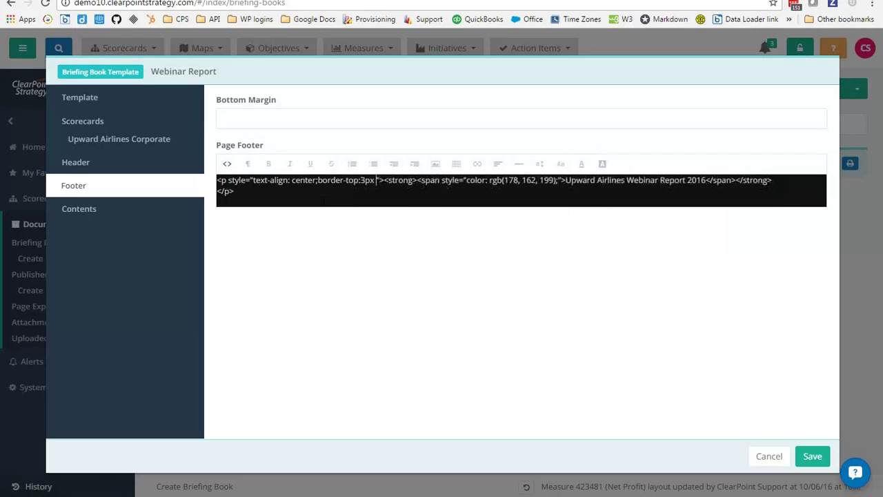
{"action": "type", "text": "solid "}
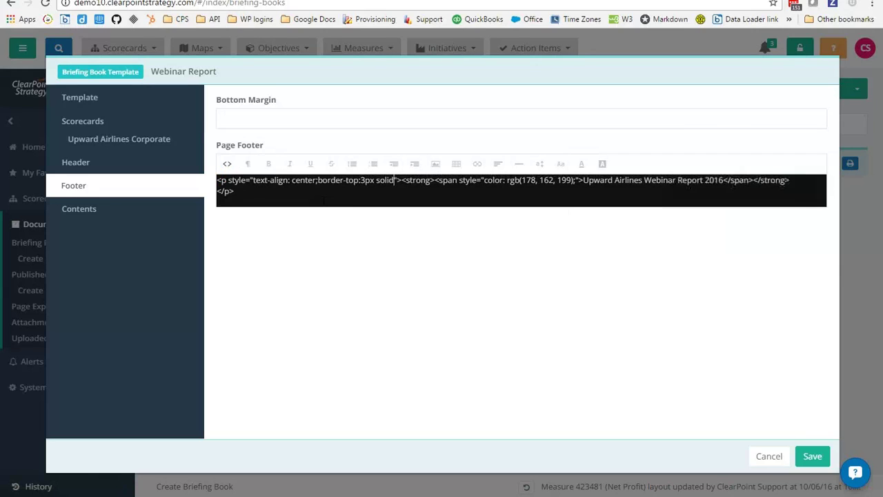
{"action": "type", "text": "#FF"}
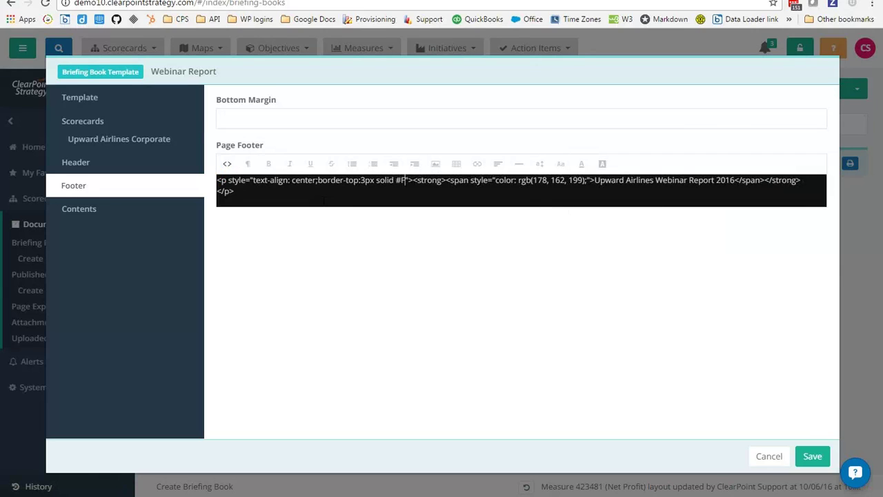
{"action": "type", "text": "9900"}
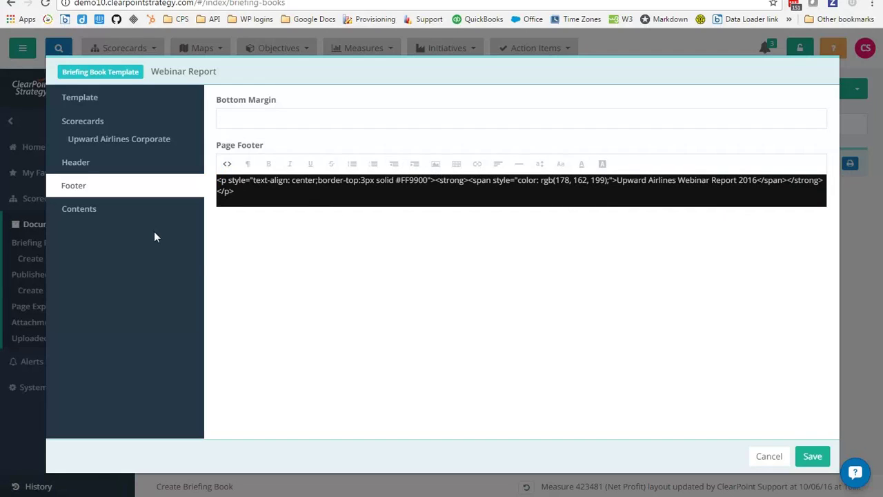
{"action": "left_click", "coordinate": [228, 166]}
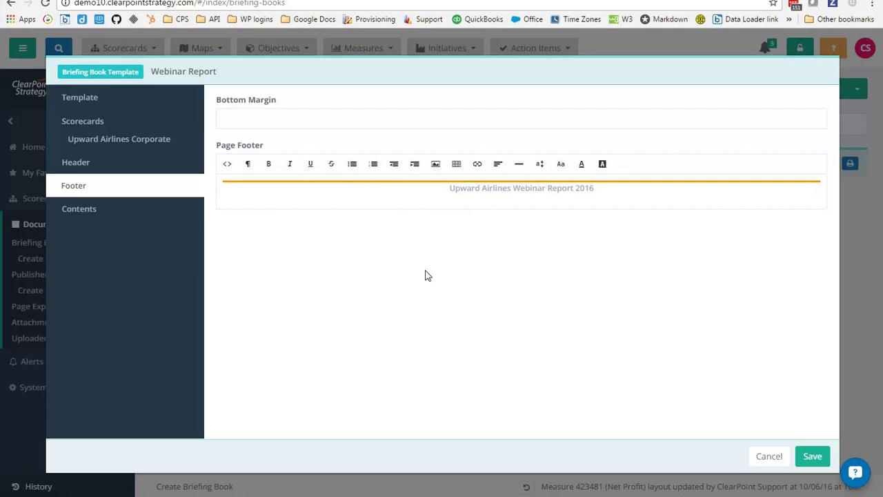
- Review the Webinar Report table of contents and save the briefing book template
{"action": "left_click", "coordinate": [105, 211]}
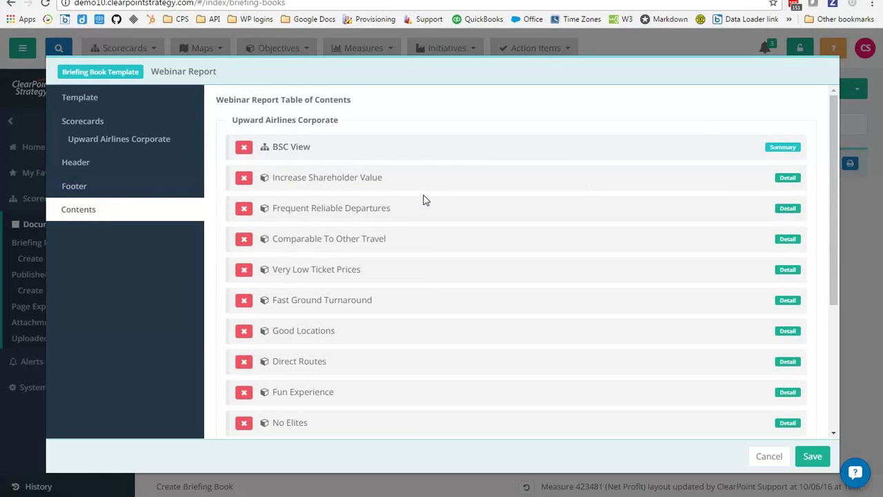
{"action": "scroll", "coordinate": [425, 201], "scroll_direction": "down", "scroll_amount": 3}
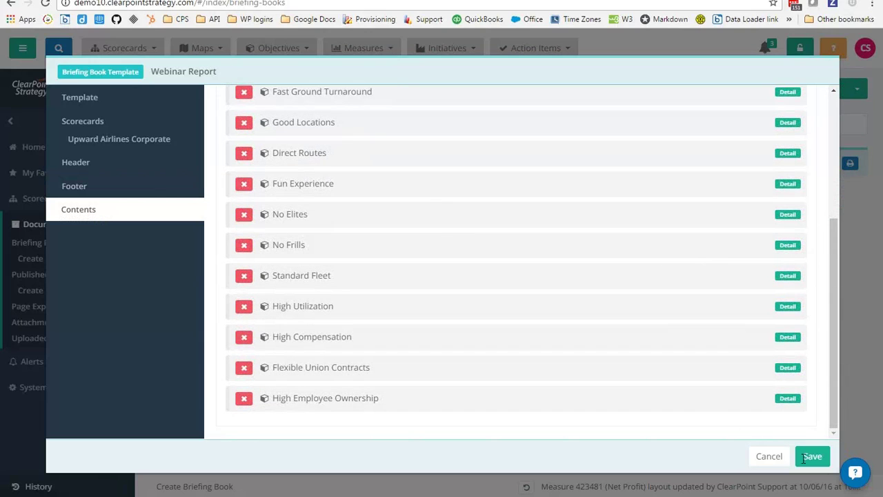
{"action": "left_click", "coordinate": [816, 461]}
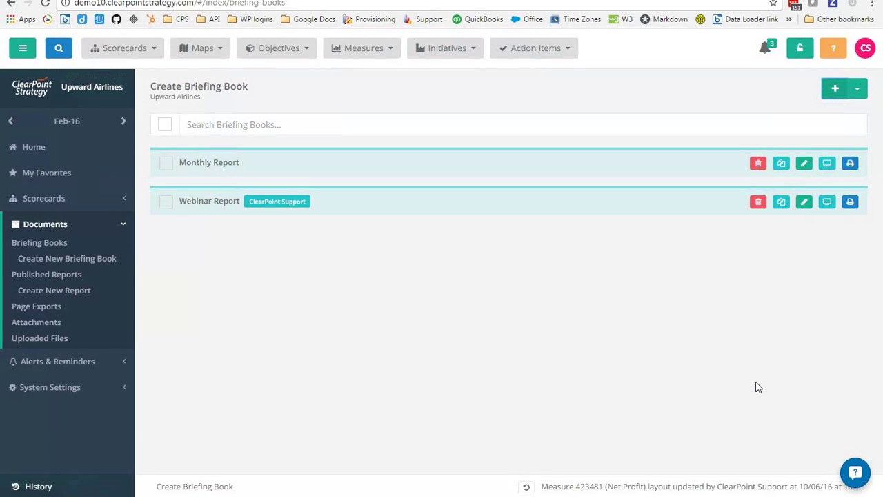
- Generate the Webinar Report briefing book for the Feb-16 reporting period
{"action": "left_click", "coordinate": [851, 204]}
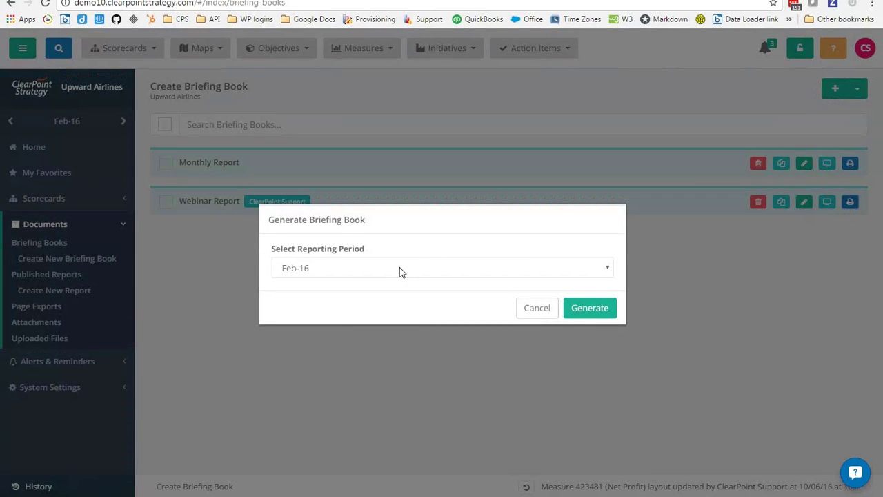
{"action": "left_click", "coordinate": [590, 307]}
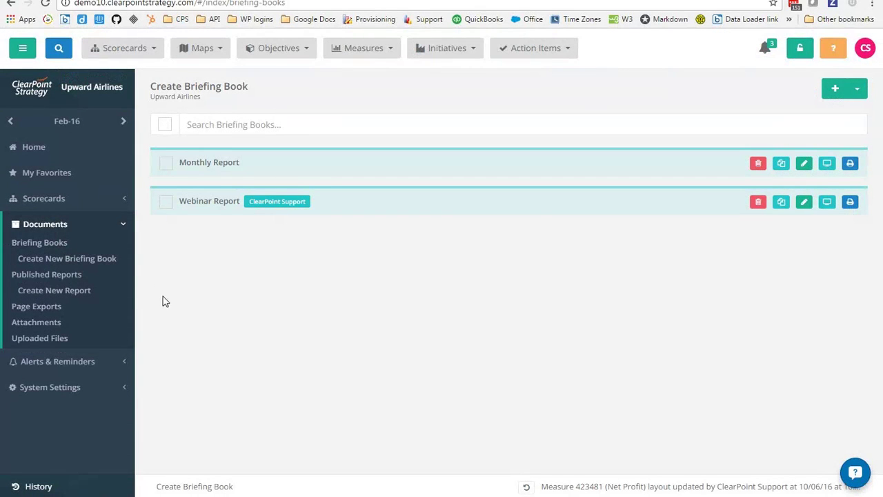
- Open the generated Webinar Report briefing book PDF and check its cover, introduction, BSC View pages, header and footer
{"action": "left_click", "coordinate": [61, 245]}
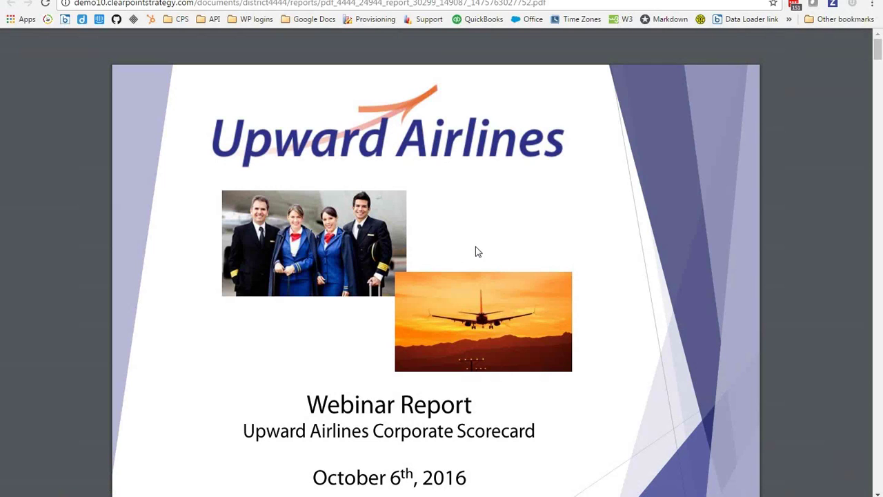
{"action": "scroll", "coordinate": [475, 257], "scroll_direction": "down", "scroll_amount": 4}
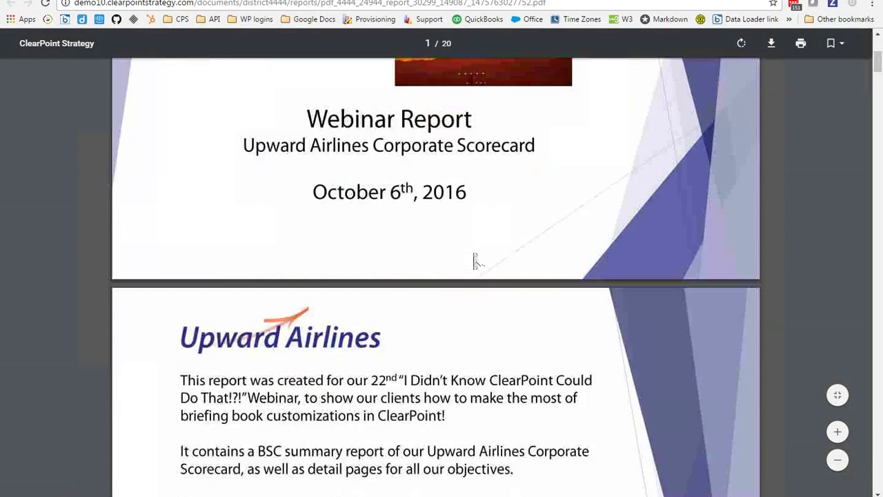
{"action": "scroll", "coordinate": [476, 260], "scroll_direction": "down", "scroll_amount": 3}
{"action": "scroll", "coordinate": [476, 258], "scroll_direction": "down", "scroll_amount": 3}
{"action": "scroll", "coordinate": [477, 259], "scroll_direction": "down", "scroll_amount": 1}
{"action": "scroll", "coordinate": [476, 259], "scroll_direction": "down", "scroll_amount": 3}
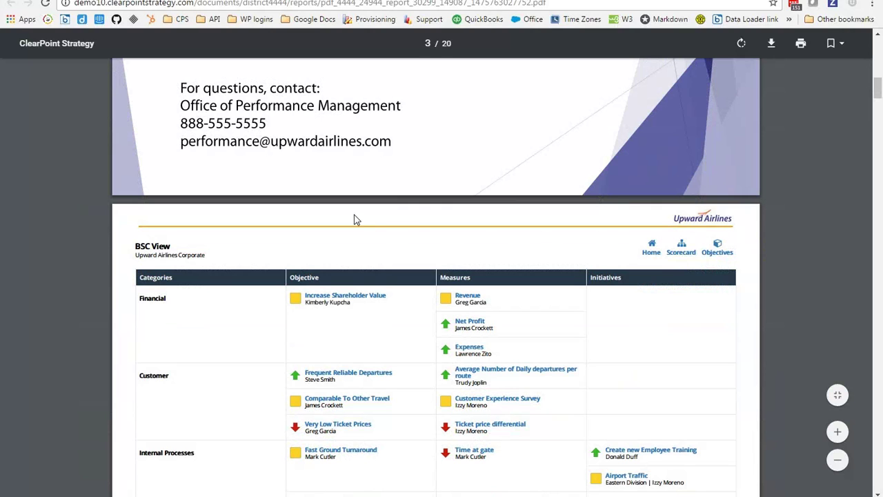
{"action": "scroll", "coordinate": [354, 219], "scroll_direction": "down", "scroll_amount": 4}
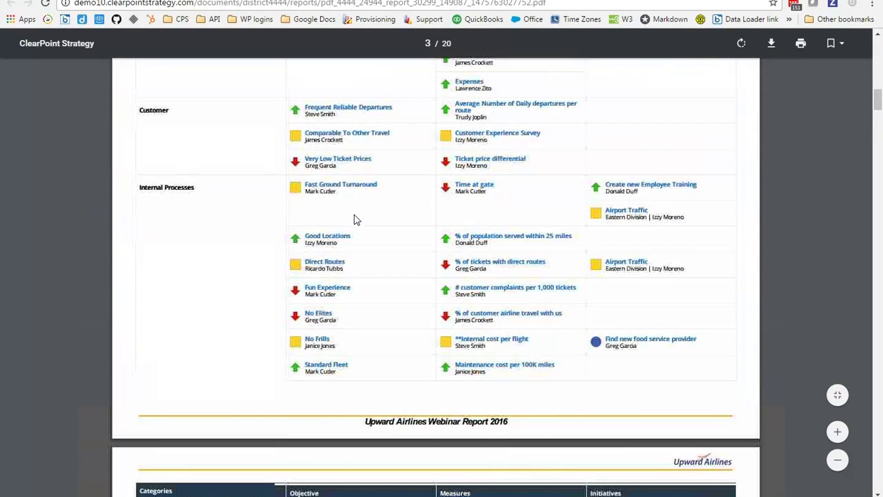
{"action": "scroll", "coordinate": [354, 219], "scroll_direction": "down", "scroll_amount": 8}
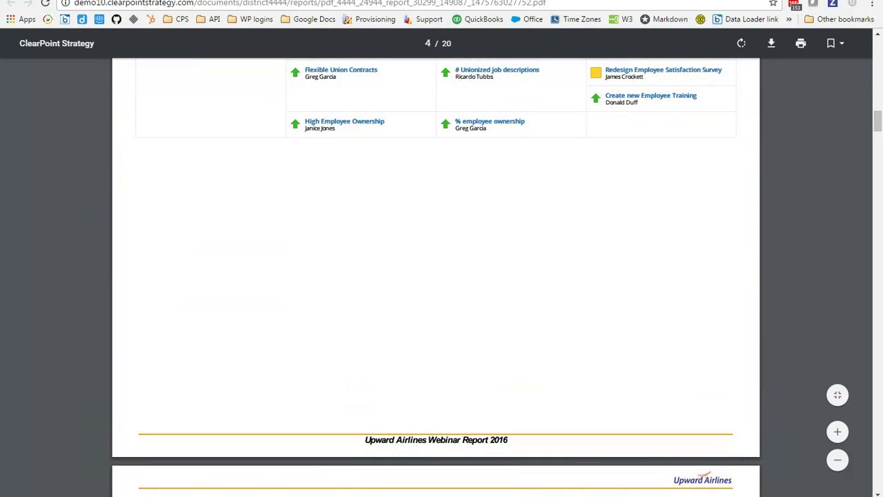
{"action": "key", "text": "ctrl+w"}
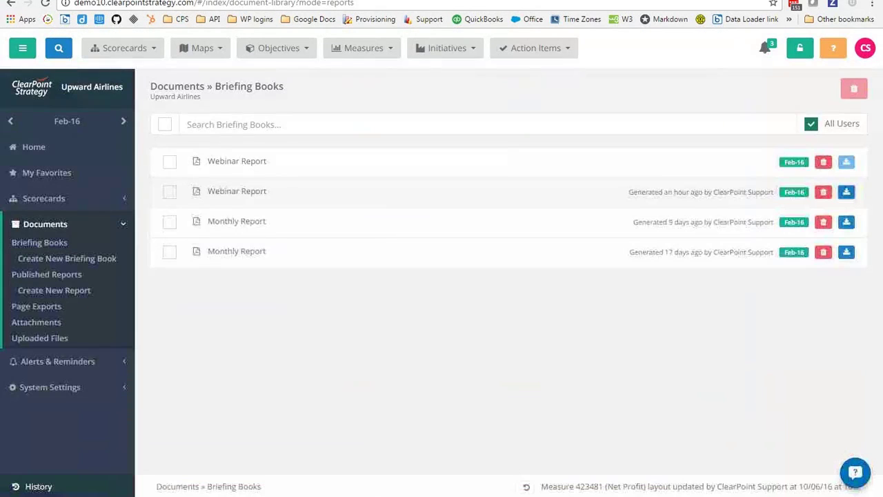
- Return to the home page, hide the side navigation, and open the Redesign Employee Satisfaction Survey initiative
{"action": "left_click", "coordinate": [59, 150]}
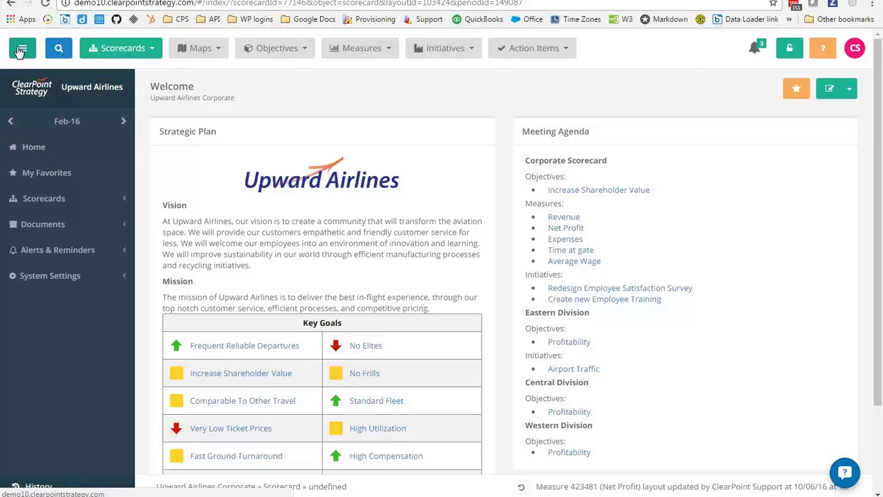
{"action": "left_click", "coordinate": [21, 49]}
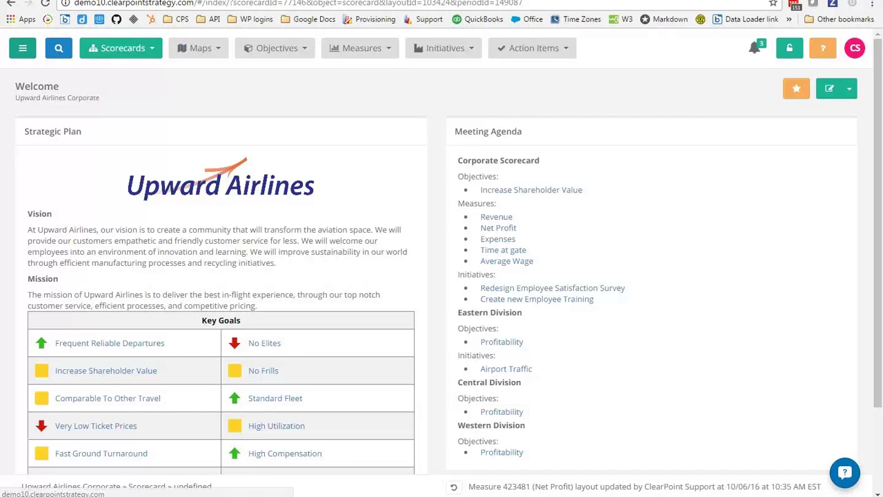
{"action": "left_click", "coordinate": [445, 51]}
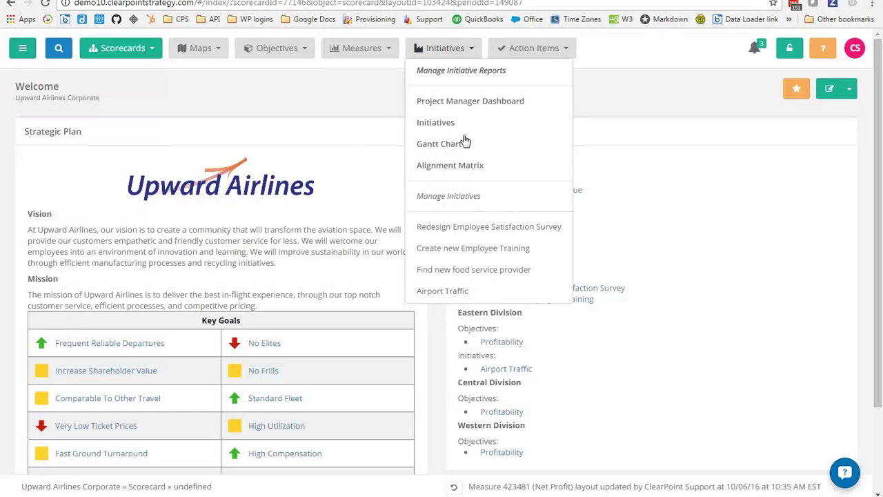
{"action": "left_click", "coordinate": [487, 229]}
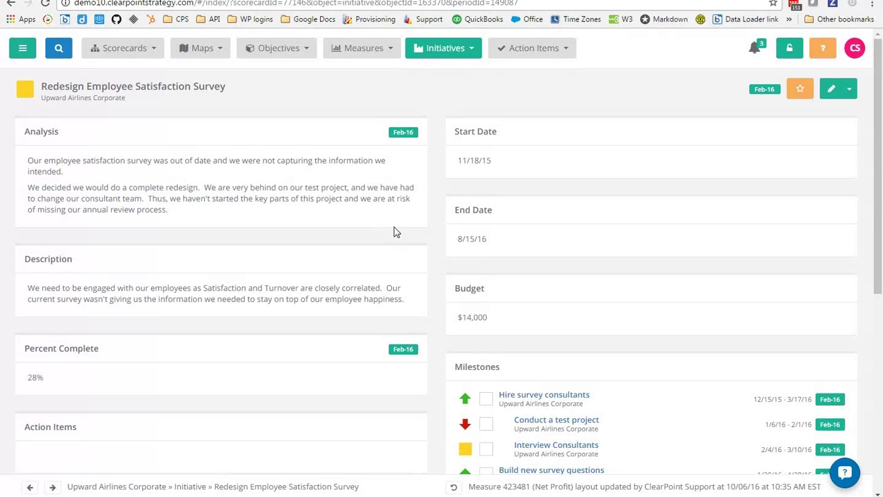
{"action": "scroll", "coordinate": [431, 276], "scroll_direction": "down", "scroll_amount": 5}
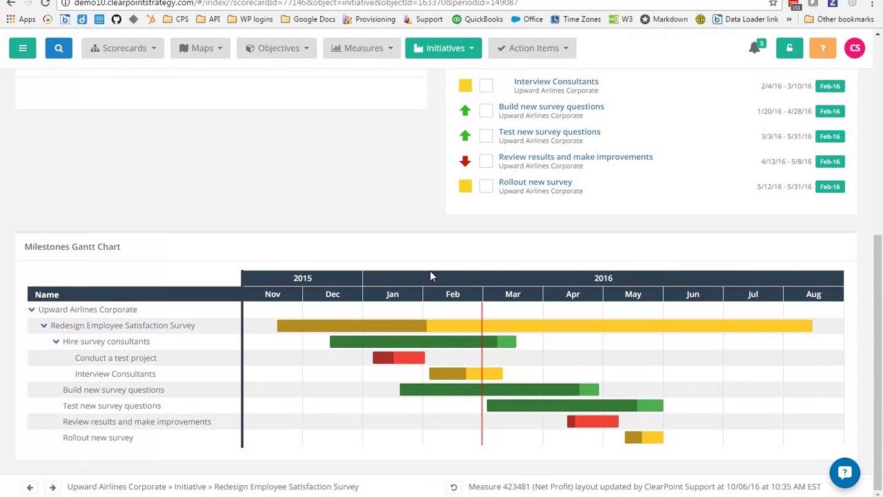
{"action": "scroll", "coordinate": [430, 275], "scroll_direction": "up", "scroll_amount": 2}
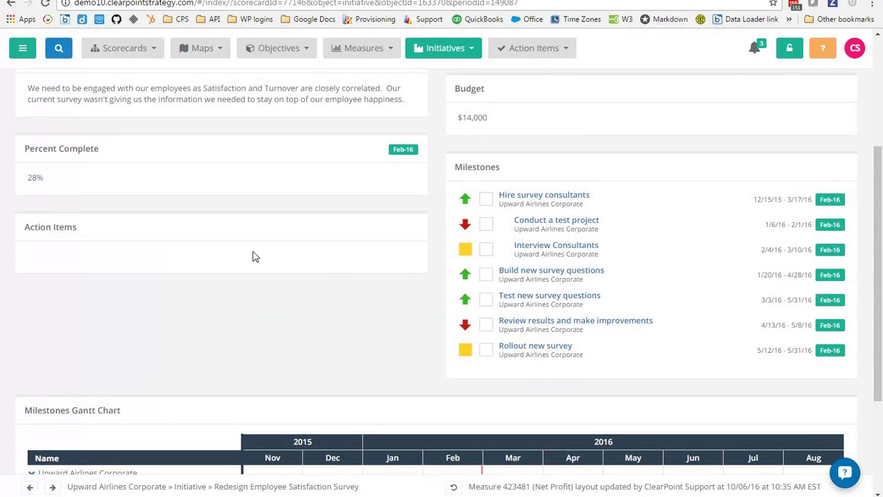
- Create an action item named "Schedule meeting with department head" on the initiative and assign it an owner
{"action": "left_click", "coordinate": [140, 259]}
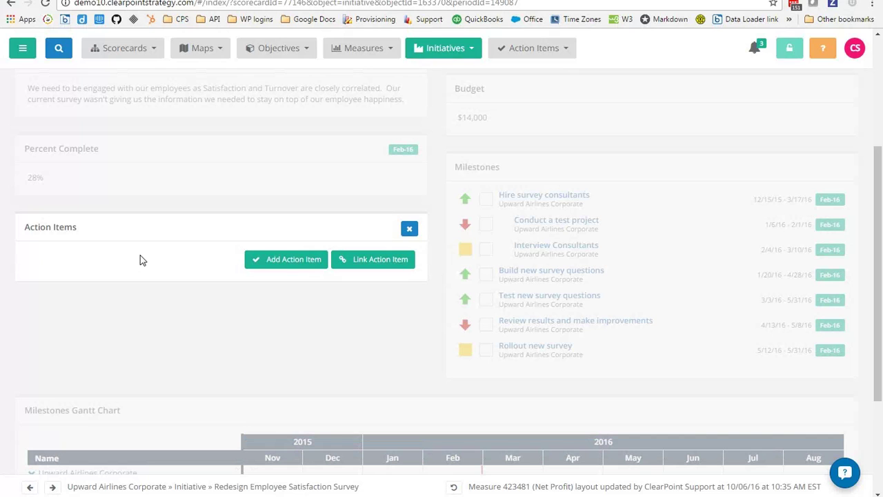
{"action": "left_click", "coordinate": [286, 261]}
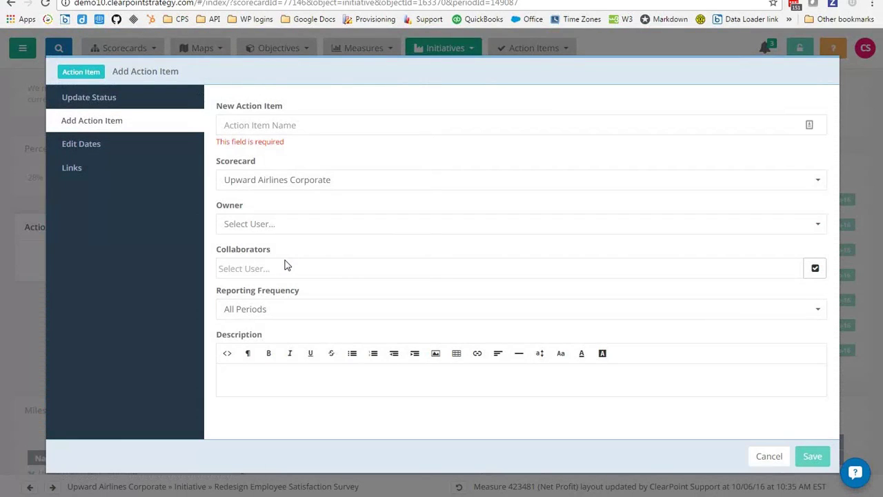
{"action": "left_click", "coordinate": [287, 128]}
{"action": "type", "text": "Sce"}
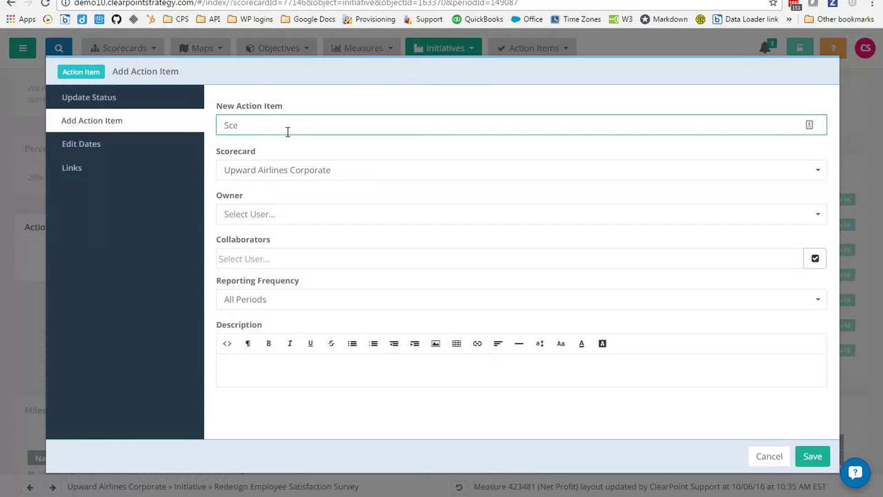
{"action": "key", "text": "BackSpace"}
{"action": "type", "text": "hedule"}
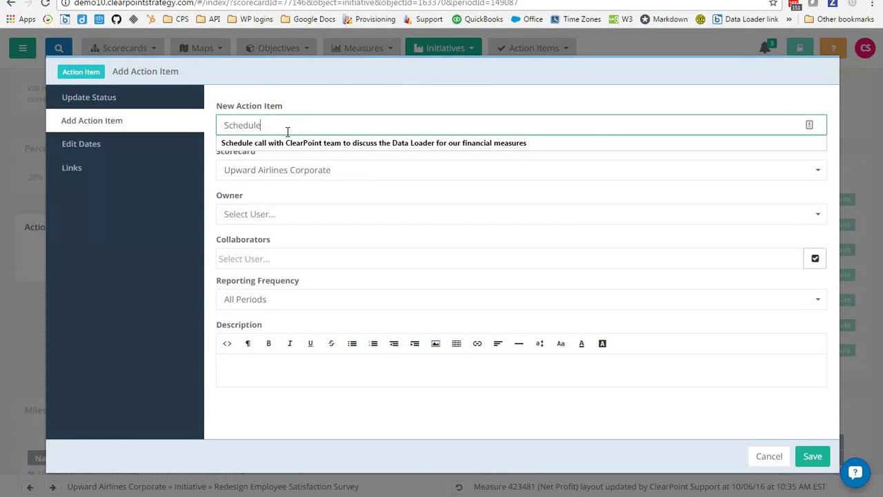
{"action": "type", "text": " meeting with departmn"}
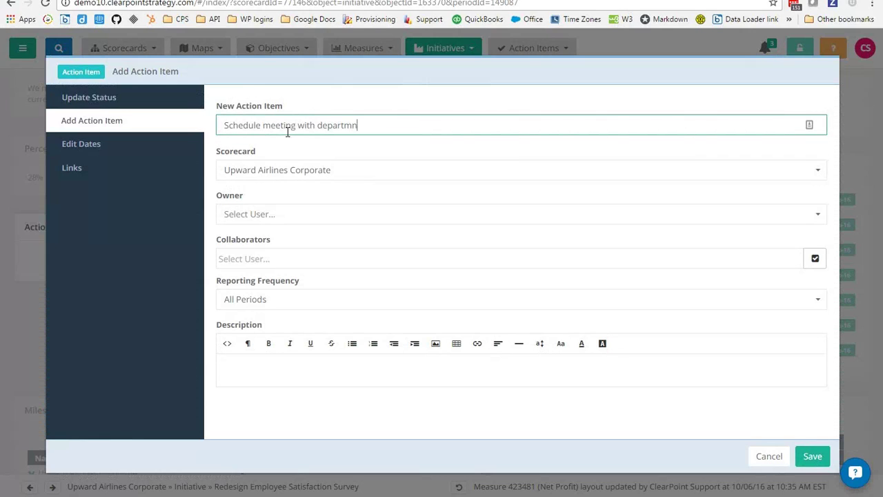
{"action": "key", "text": "BackSpace"}
{"action": "type", "text": "ent head"}
{"action": "left_click", "coordinate": [294, 213]}
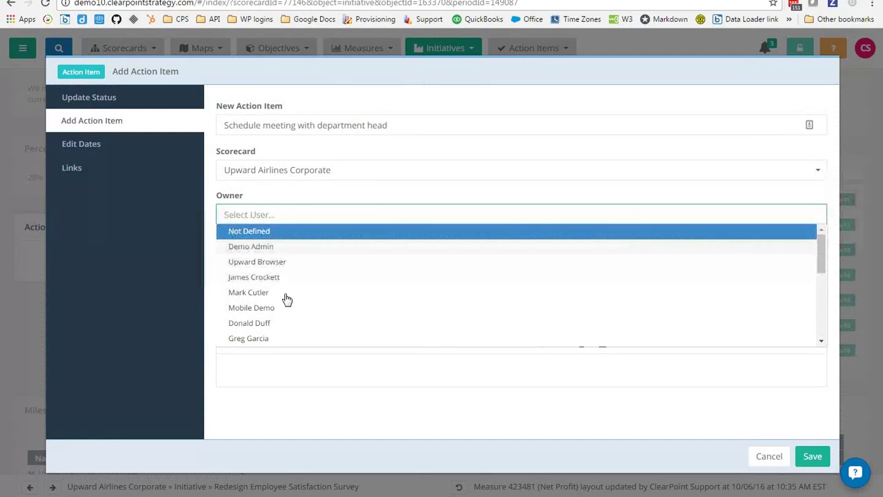
{"action": "left_click", "coordinate": [248, 338]}
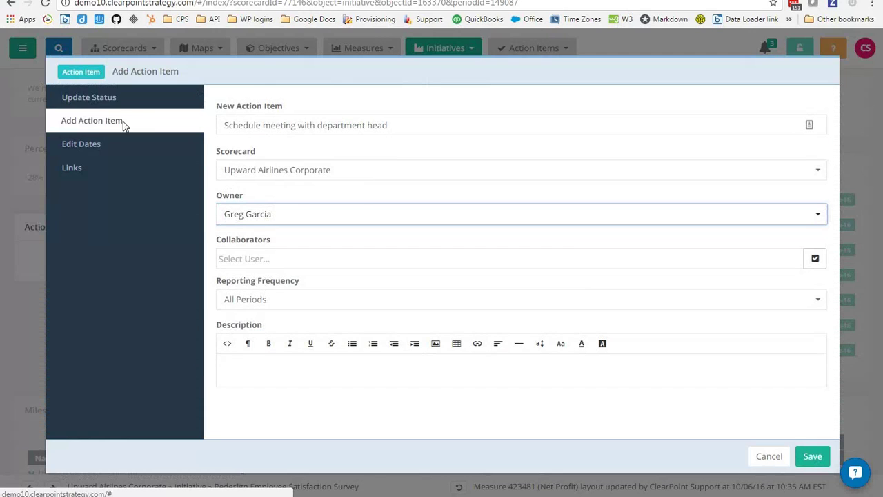
- Set the action item's end date to 10/31/16, save it, and finish editing the initiative's Action Items field
{"action": "left_click", "coordinate": [86, 153]}
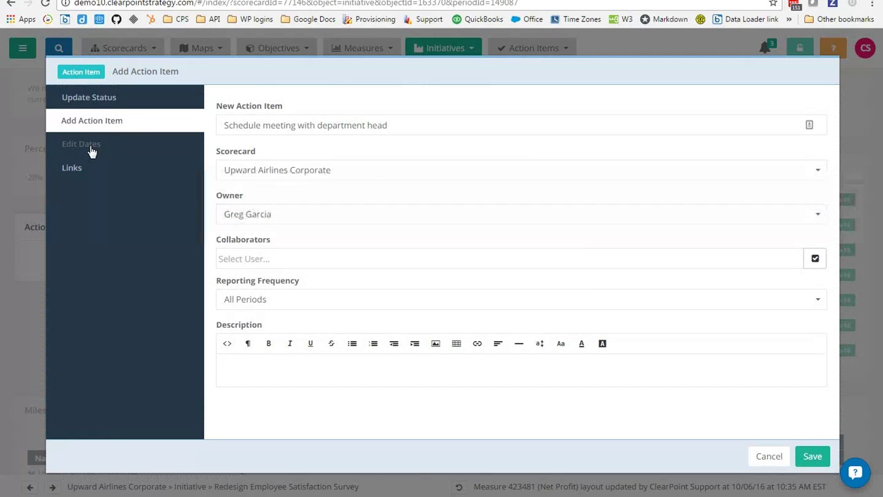
{"action": "left_click", "coordinate": [270, 167]}
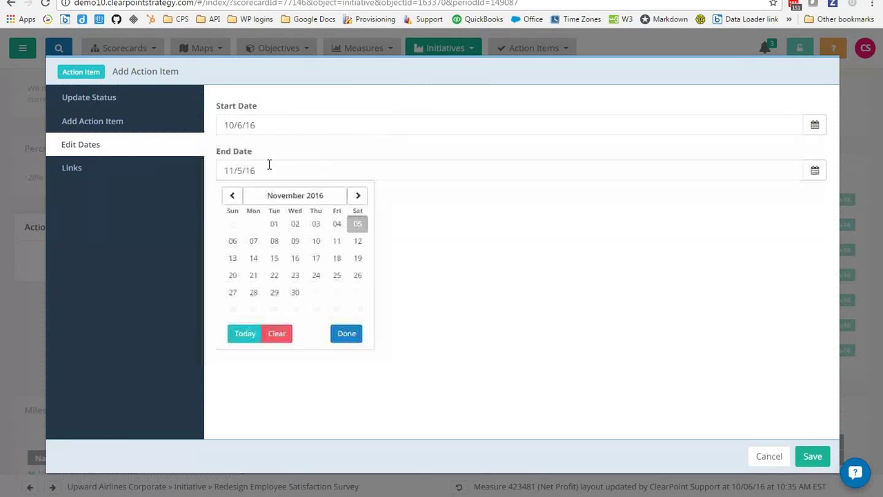
{"action": "left_click", "coordinate": [234, 199]}
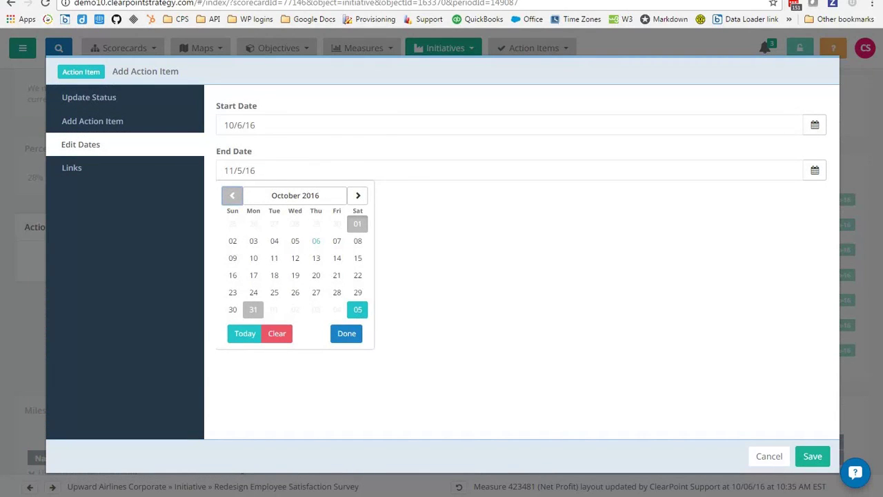
{"action": "left_click", "coordinate": [253, 310]}
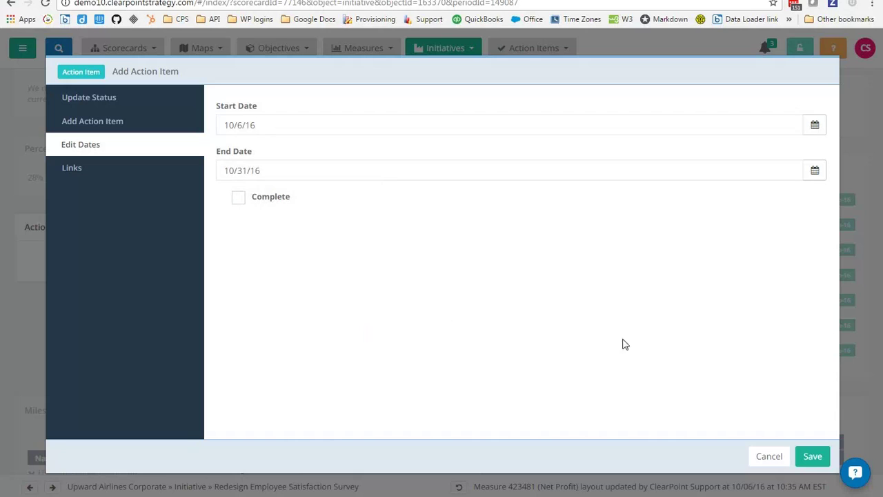
{"action": "left_click", "coordinate": [812, 457]}
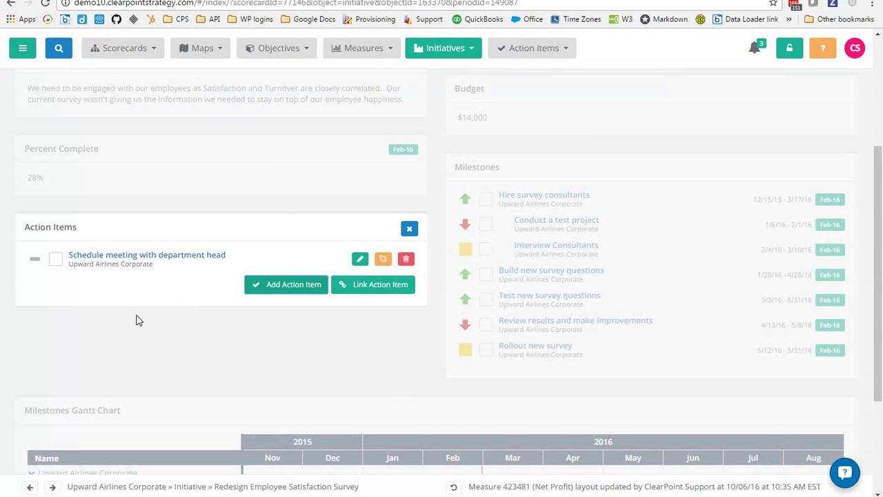
{"action": "left_click", "coordinate": [411, 235]}
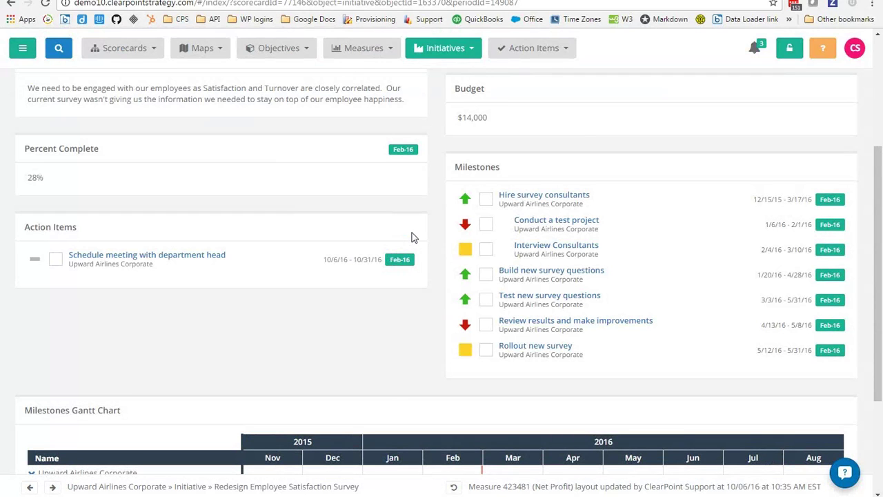
- Lock editing and view the Matrix measure report in read-only mode
{"action": "scroll", "coordinate": [482, 251], "scroll_direction": "up", "scroll_amount": 3}
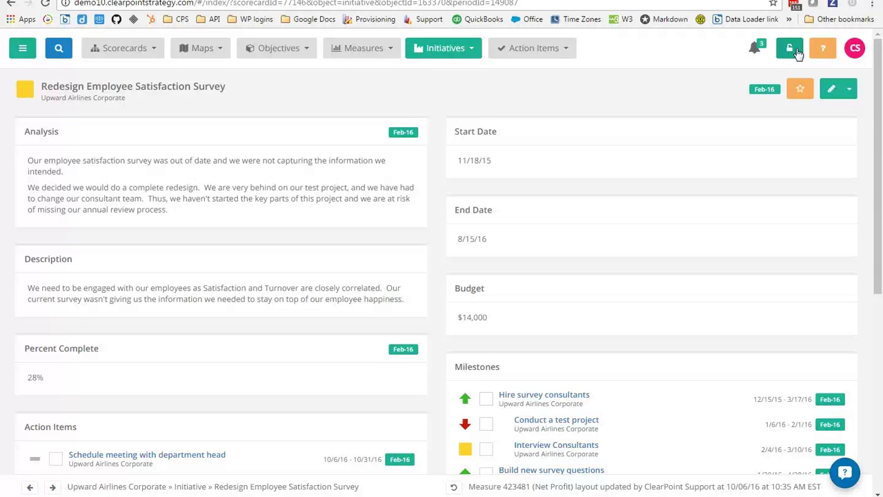
{"action": "left_click", "coordinate": [793, 50]}
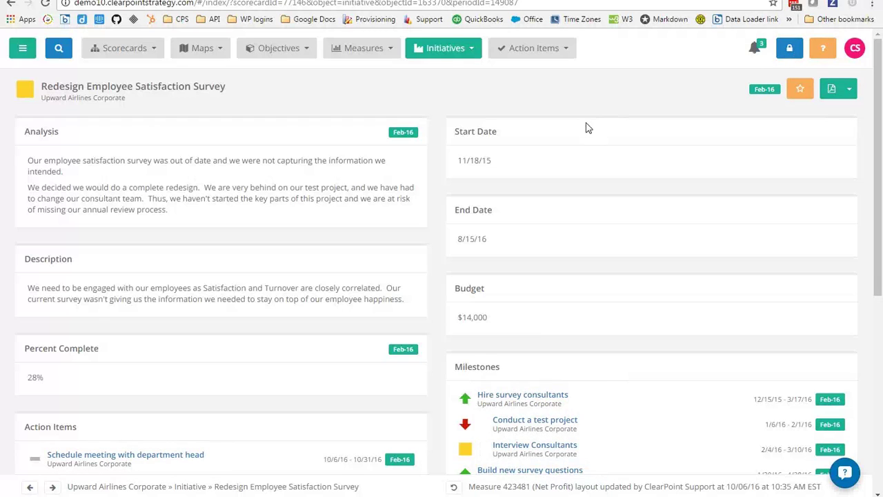
{"action": "left_click", "coordinate": [329, 195]}
{"action": "left_click", "coordinate": [352, 59]}
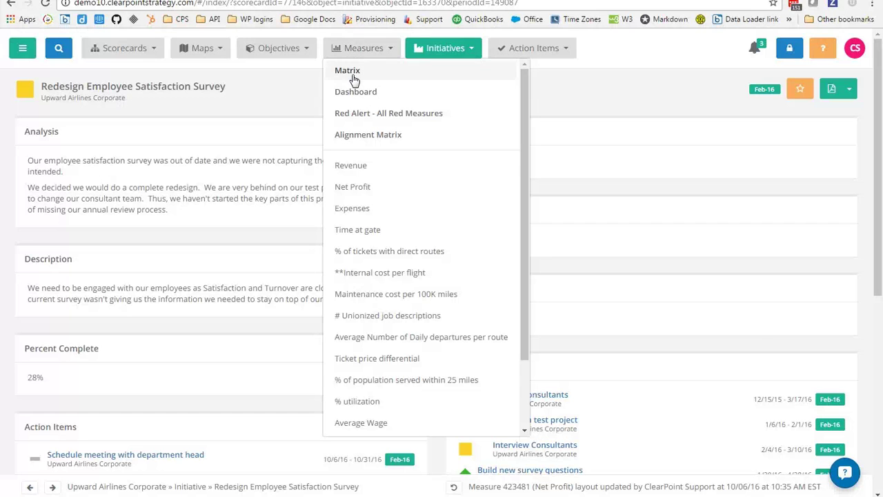
{"action": "left_click", "coordinate": [353, 78]}
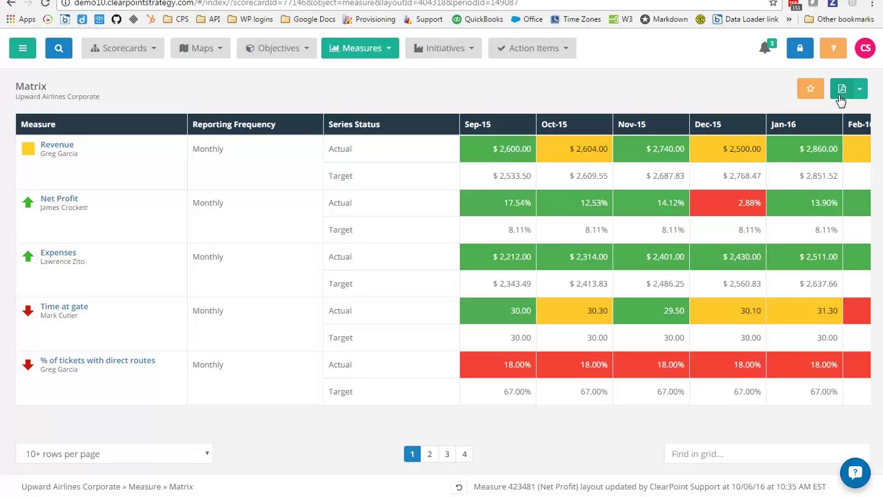
- Unlock editing and export the Revenue measure page as a Letter-size PDF without portrait mode
{"action": "left_click", "coordinate": [806, 55]}
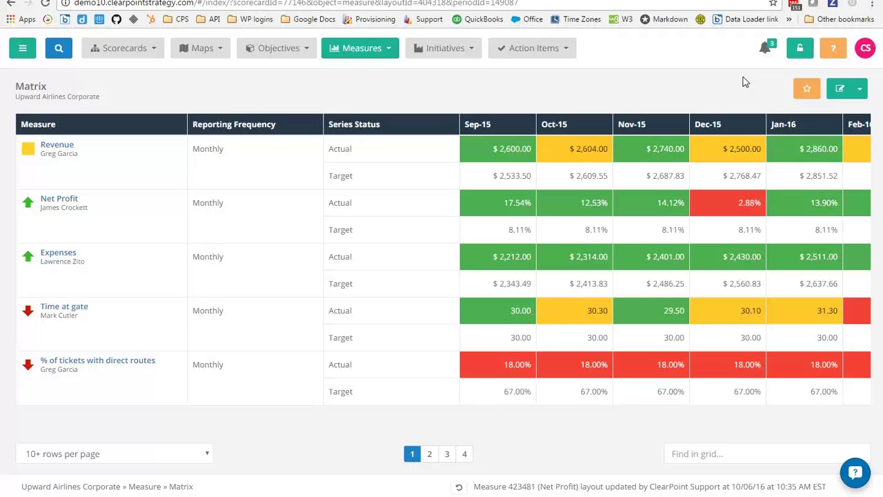
{"action": "left_click", "coordinate": [390, 55]}
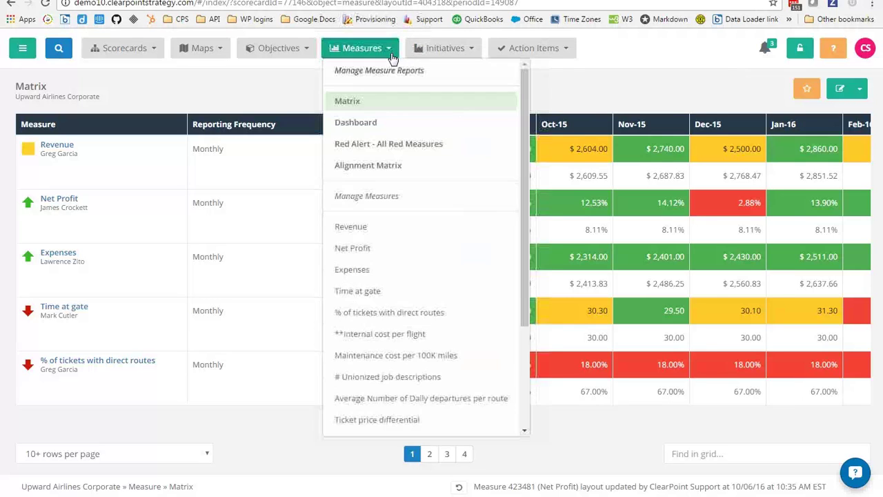
{"action": "left_click", "coordinate": [367, 228]}
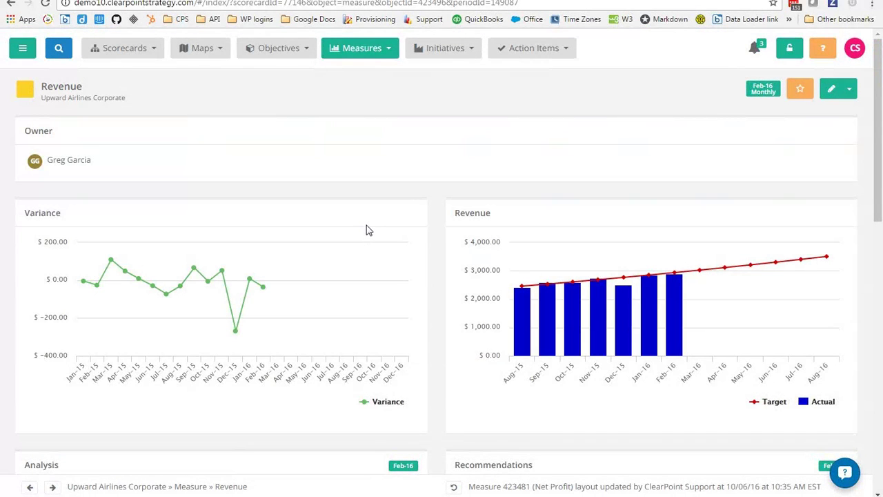
{"action": "left_click", "coordinate": [851, 88]}
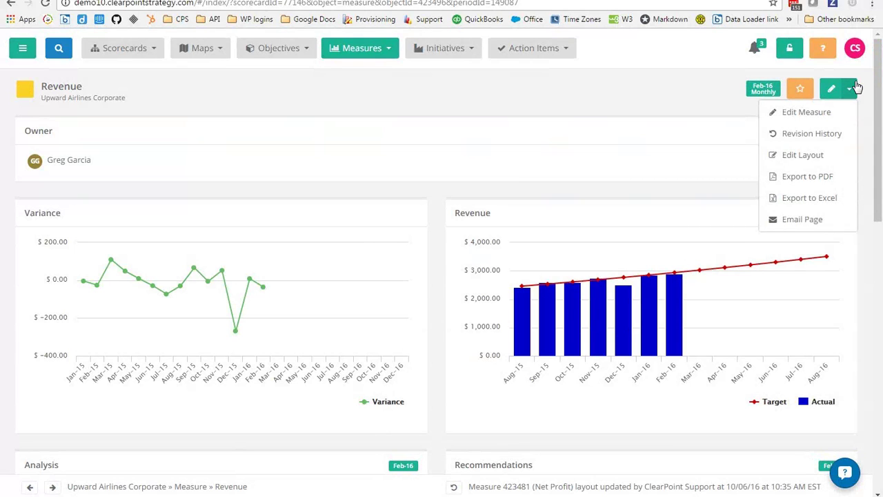
{"action": "left_click", "coordinate": [810, 178]}
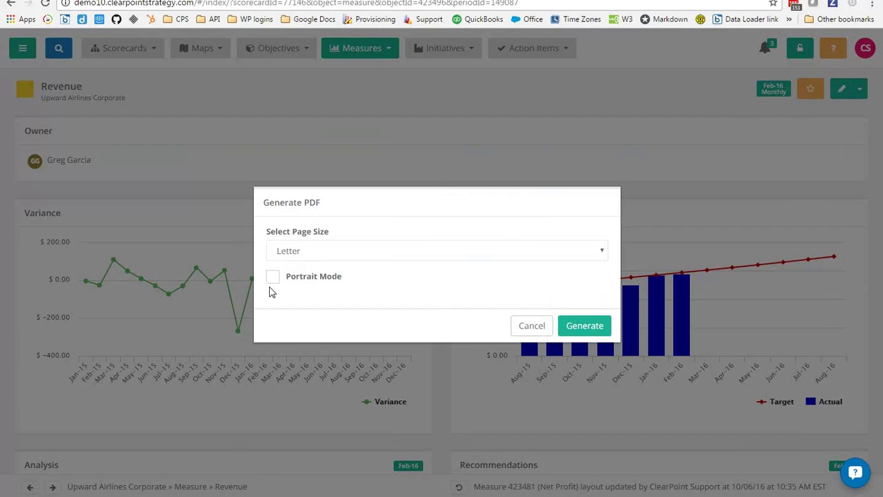
{"action": "left_click", "coordinate": [584, 325]}
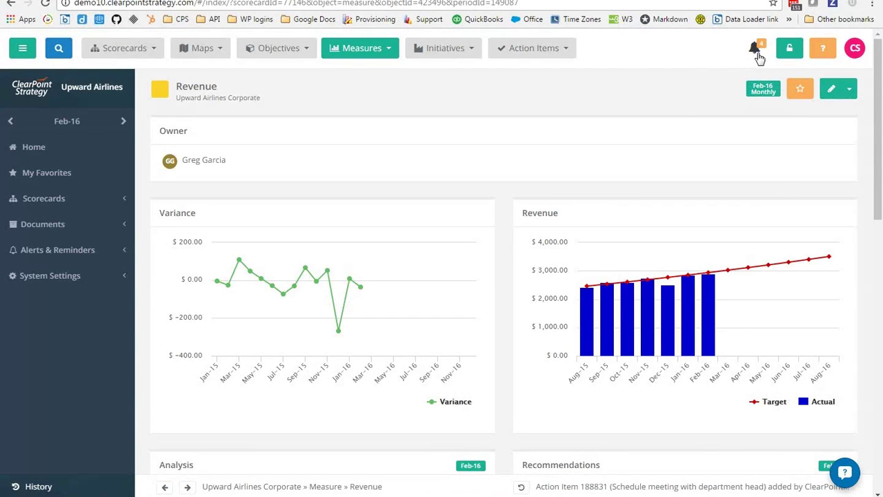
- Check the notifications and look through the exported Revenue measure PDF, closing it when finished
{"action": "left_click", "coordinate": [757, 50]}
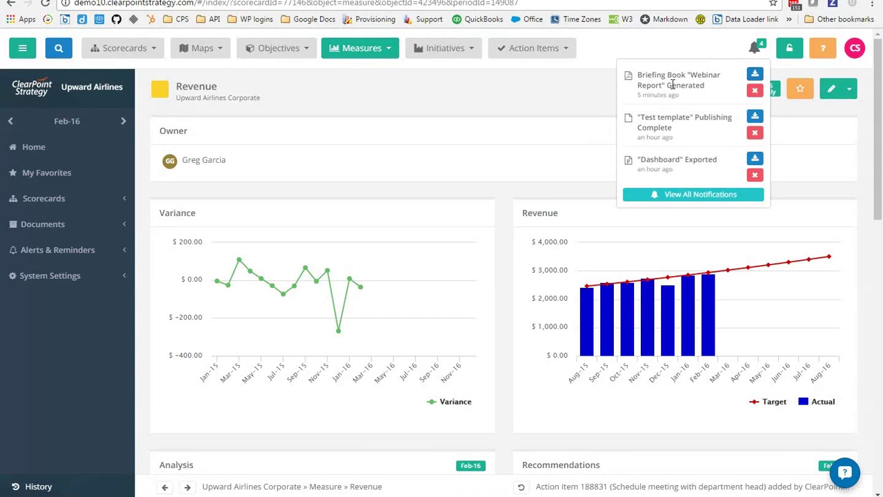
{"action": "left_click", "coordinate": [472, 87]}
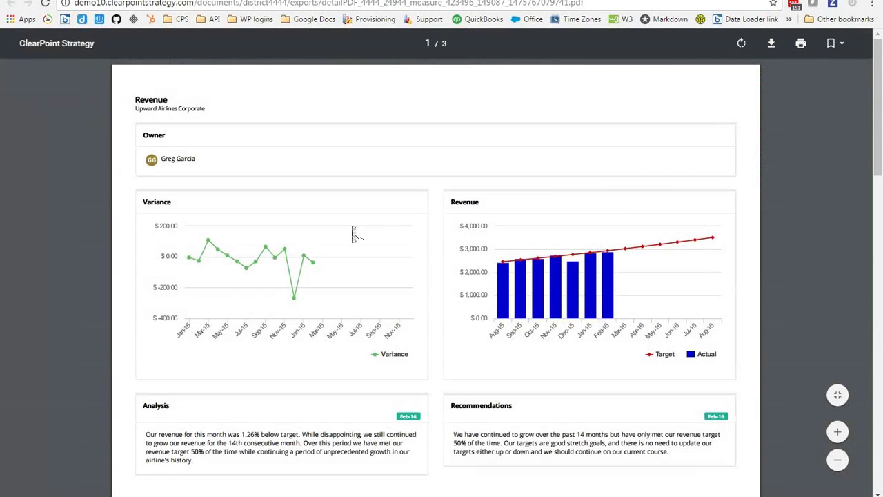
{"action": "scroll", "coordinate": [355, 233], "scroll_direction": "down", "scroll_amount": 10}
{"action": "scroll", "coordinate": [355, 233], "scroll_direction": "down", "scroll_amount": 1}
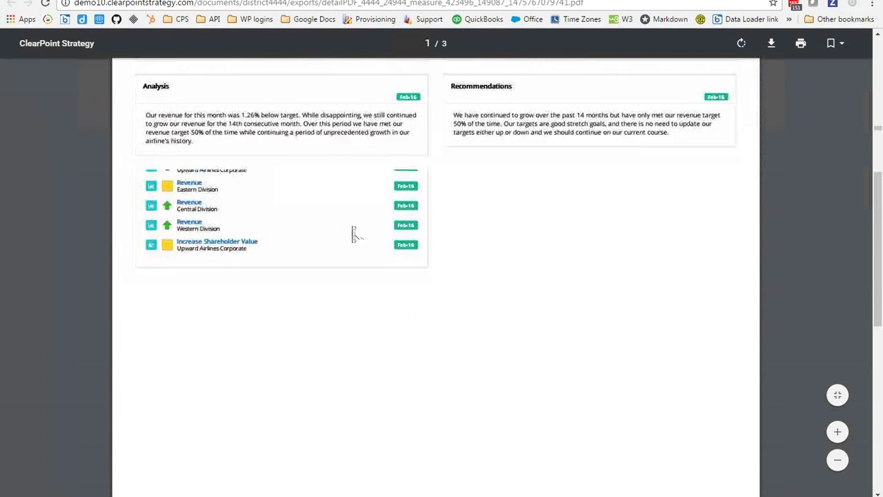
{"action": "scroll", "coordinate": [354, 233], "scroll_direction": "up", "scroll_amount": 10}
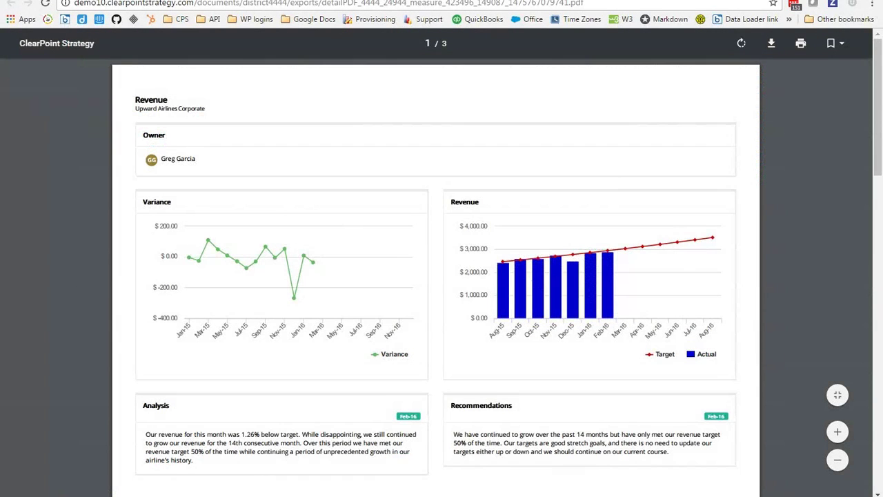
{"action": "key", "text": "ctrl+w"}
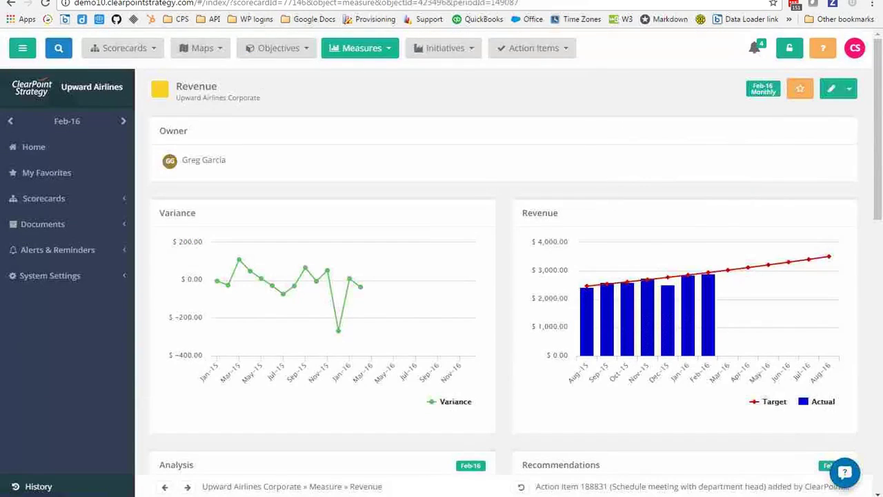
- Start an email of the Revenue measure page and select a recipient's e-mail address
{"action": "left_click", "coordinate": [850, 90]}
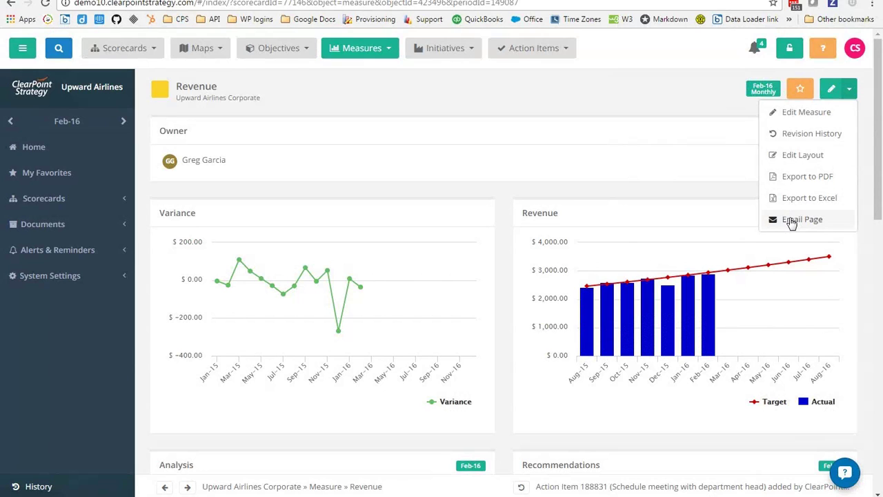
{"action": "left_click", "coordinate": [791, 220]}
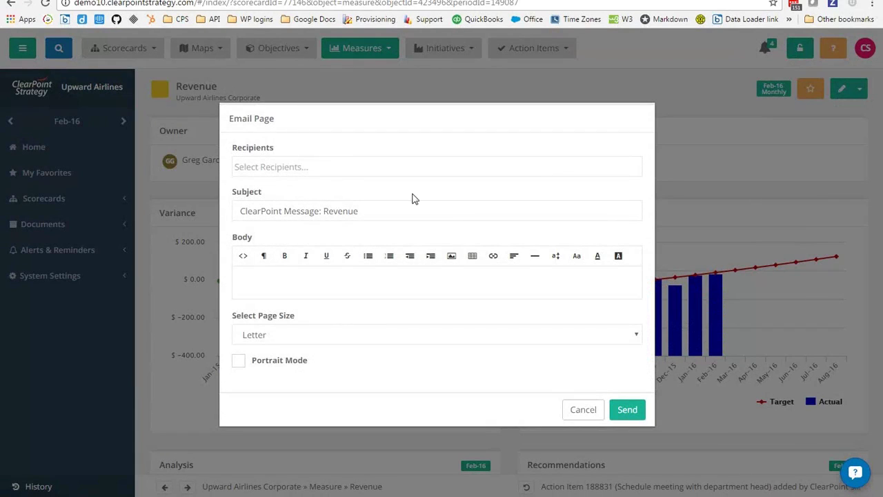
{"action": "left_click", "coordinate": [307, 168]}
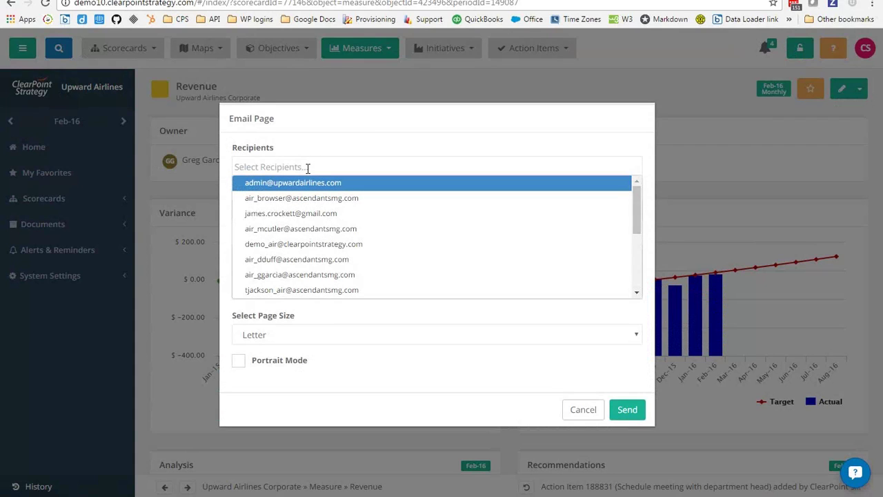
{"action": "left_click", "coordinate": [319, 216]}
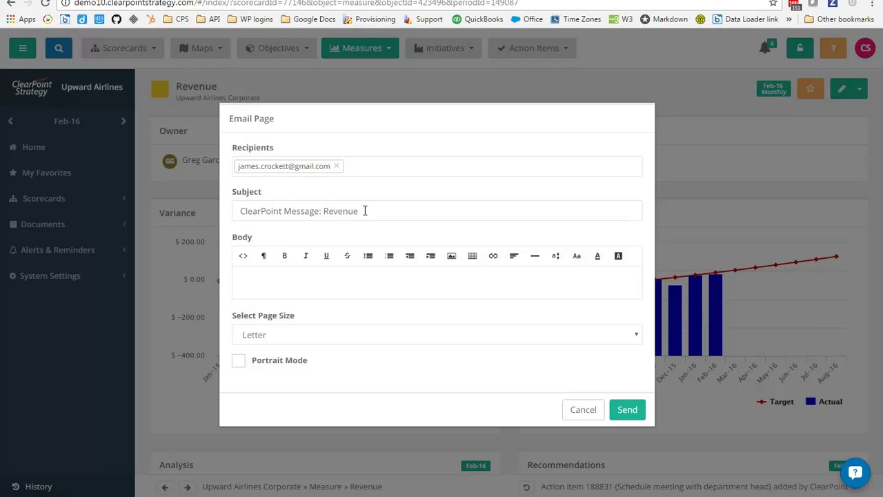
- Draft a message body with a greeting, a request to take a look at the page and a "Best," sign-off, then cancel the email
{"action": "left_click", "coordinate": [356, 281]}
{"action": "type", "text": "James,"}
{"action": "key", "text": "Return"}
{"action": "key", "text": "Return"}
{"action": "type", "text": "Please "}
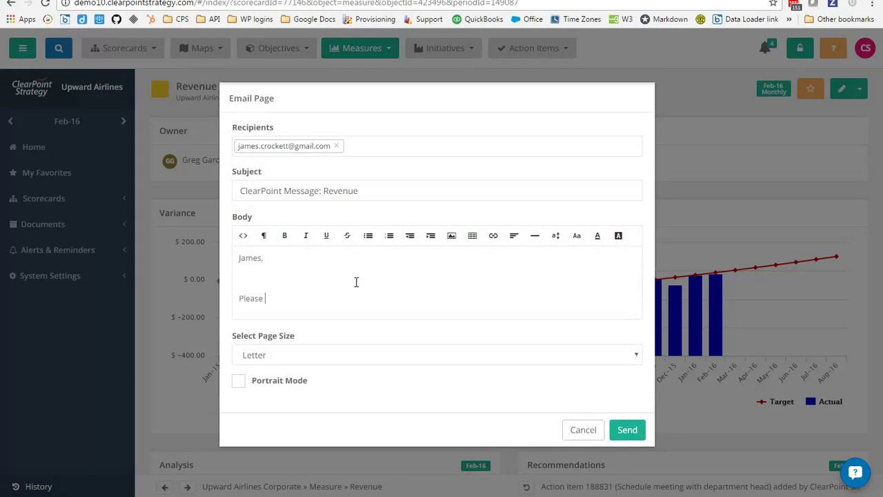
{"action": "type", "text": "take a look at htis page!"}
{"action": "key", "text": "Return"}
{"action": "key", "text": "Return"}
{"action": "type", "text": "Best,"}
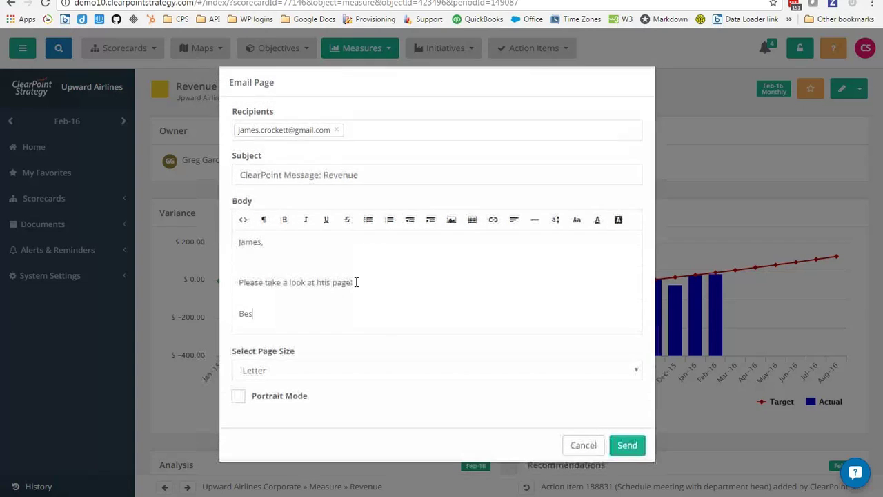
{"action": "key", "text": "Return"}
{"action": "type", "text": "Catherine"}
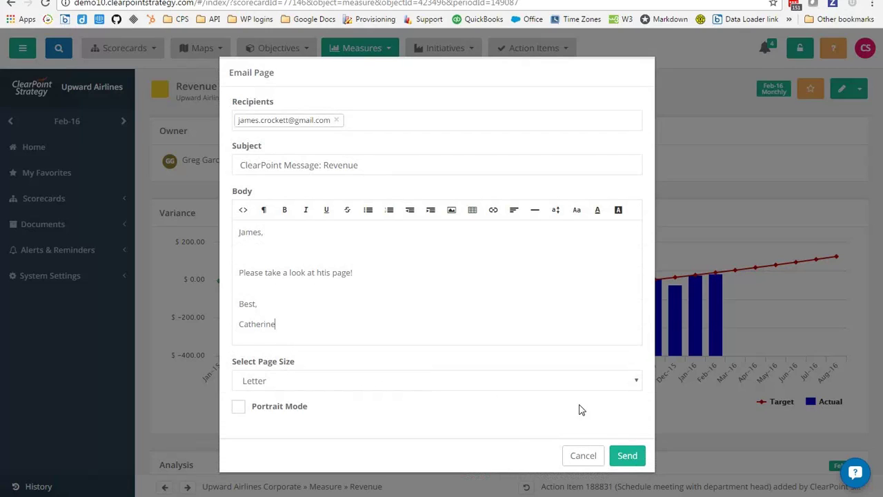
{"action": "left_click", "coordinate": [595, 460]}
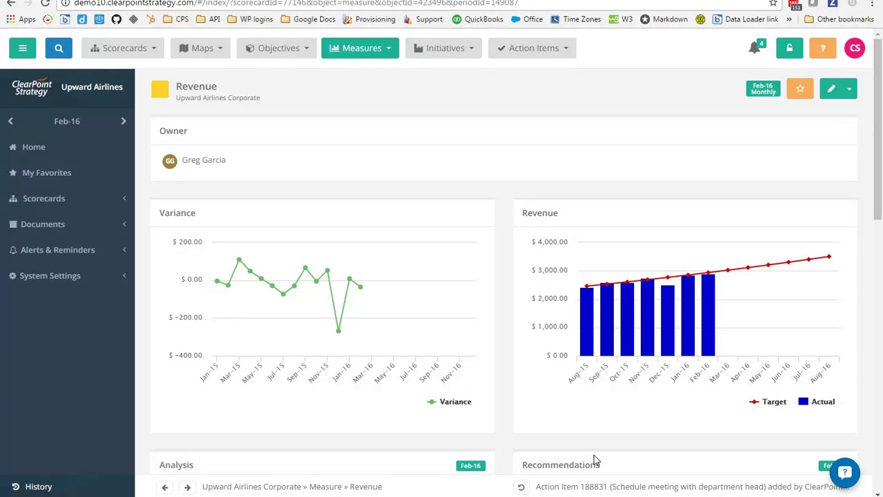
- Export the Revenue measure page and the BSC View scorecard report to Excel
{"action": "left_click", "coordinate": [851, 91]}
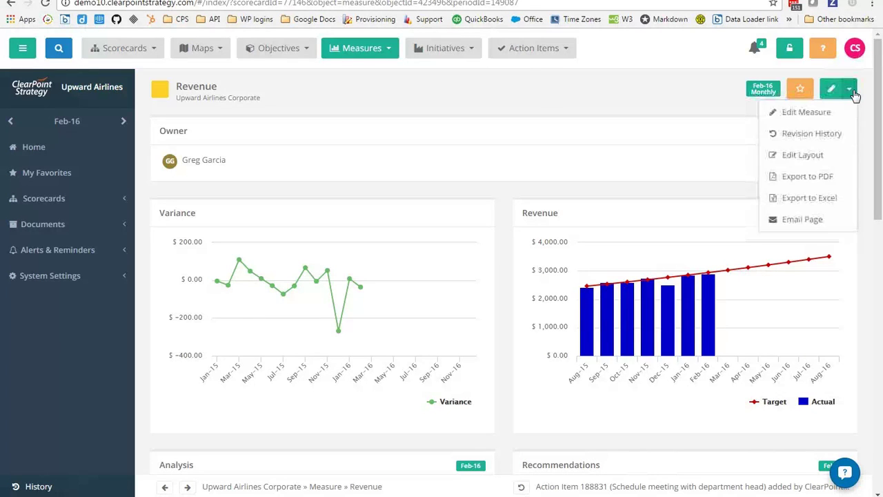
{"action": "left_click", "coordinate": [809, 198]}
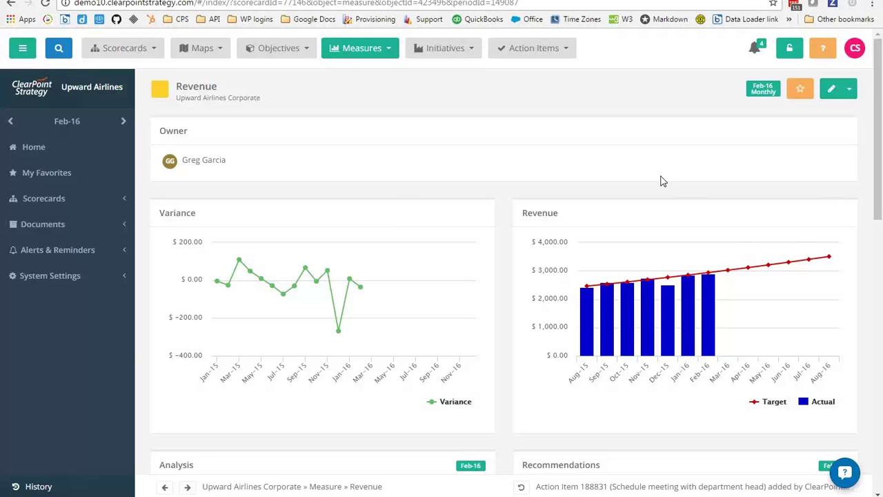
{"action": "left_click", "coordinate": [128, 54]}
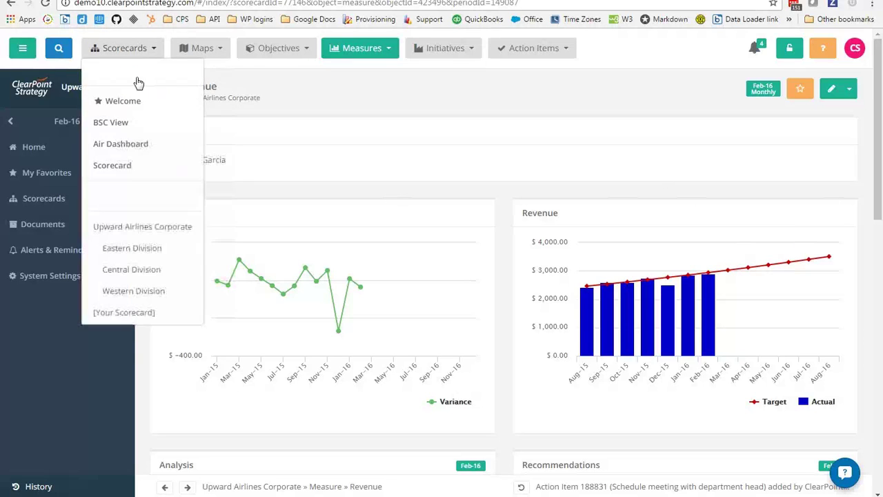
{"action": "left_click", "coordinate": [129, 122]}
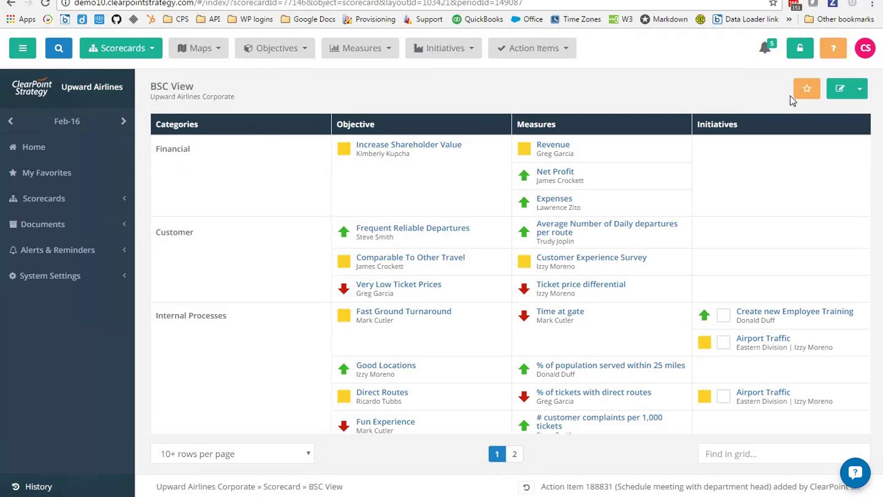
{"action": "left_click", "coordinate": [862, 89]}
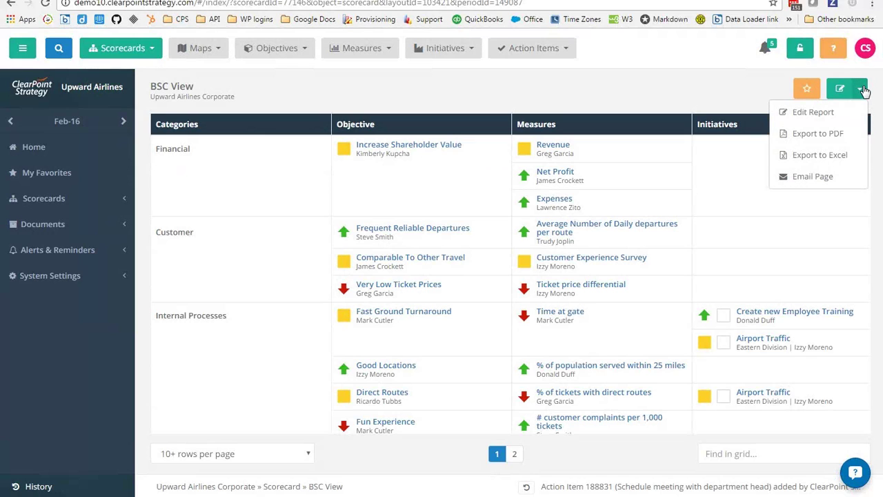
{"action": "left_click", "coordinate": [847, 162]}
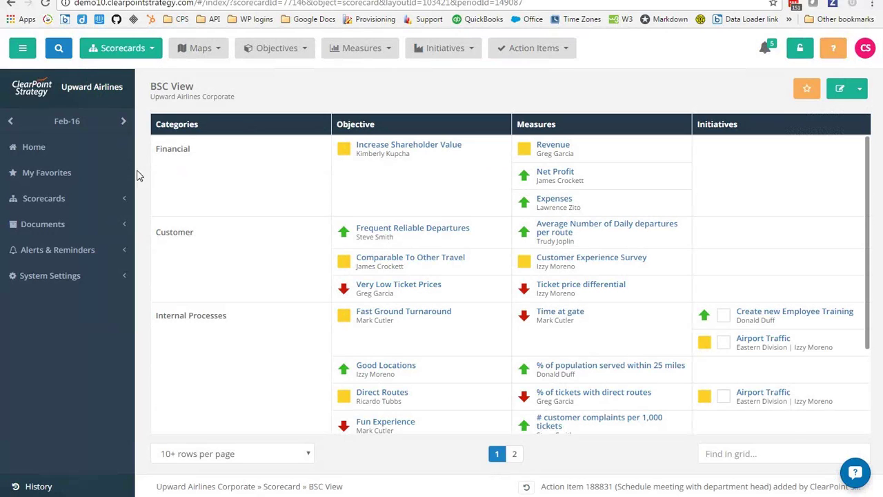
- Download the newest BSC View and Revenue Excel files from the Page Exports in the document library
{"action": "left_click", "coordinate": [94, 239]}
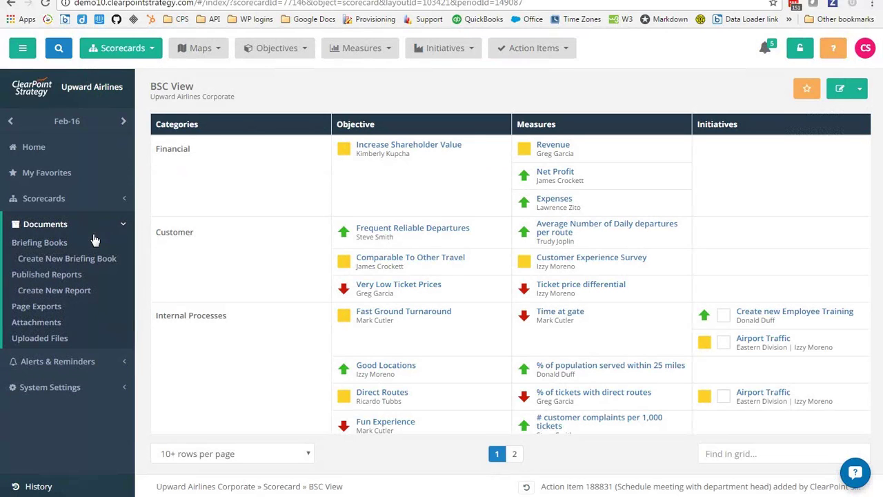
{"action": "left_click", "coordinate": [50, 308]}
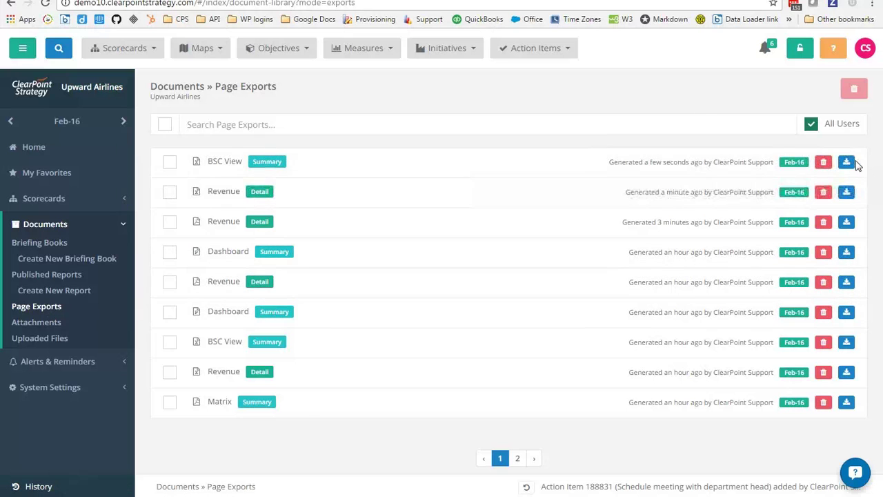
{"action": "left_click", "coordinate": [847, 163]}
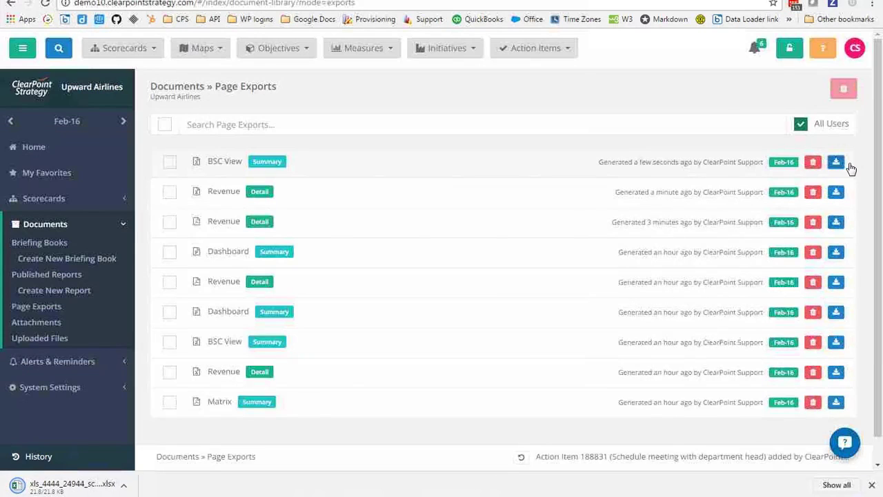
{"action": "left_click", "coordinate": [847, 196]}
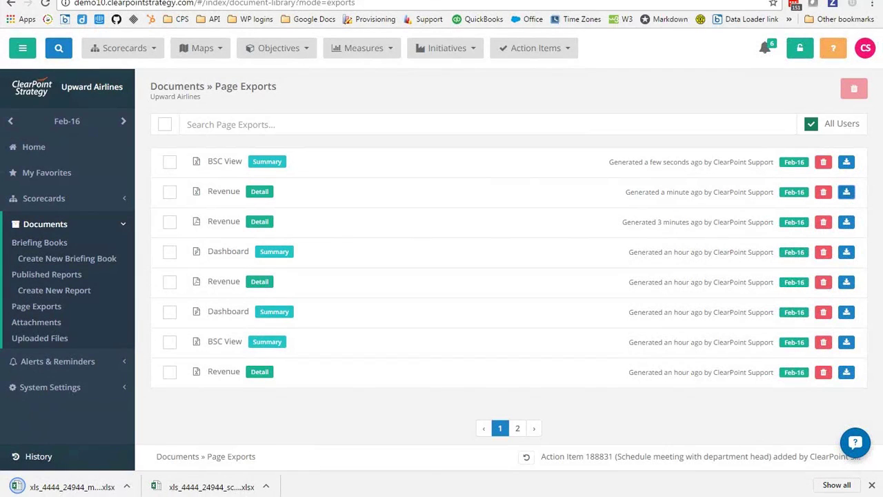
- Switch to Excel and examine the columns of the exported Revenue measure workbook
{"action": "mouse_move", "coordinate": [283, 496]}
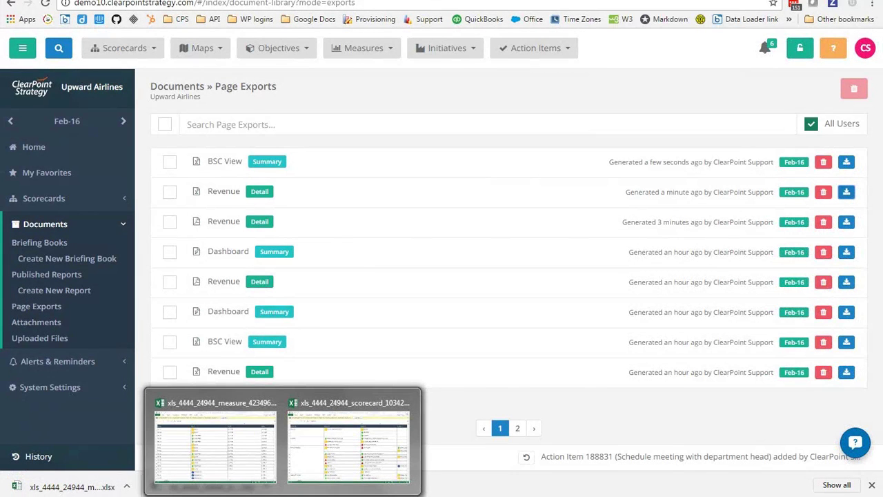
{"action": "left_click", "coordinate": [236, 434]}
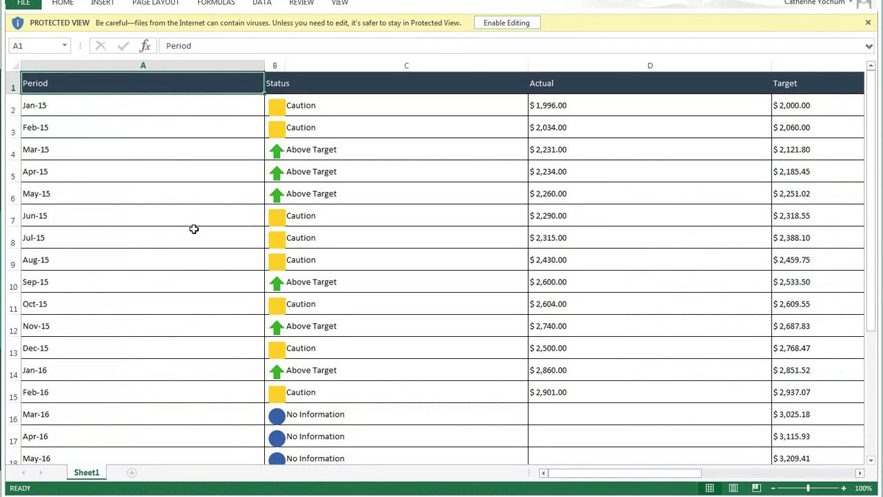
{"action": "scroll", "coordinate": [216, 197], "scroll_direction": "right", "scroll_amount": 5}
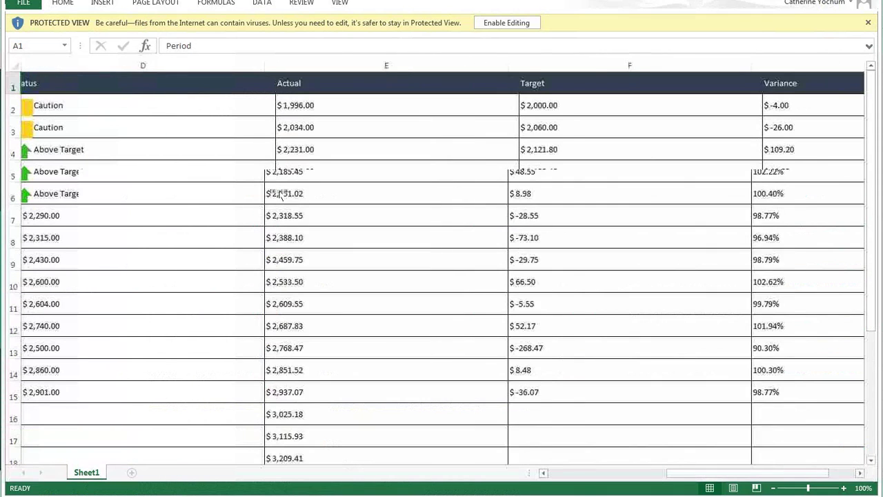
{"action": "scroll", "coordinate": [277, 192], "scroll_direction": "left", "scroll_amount": 5}
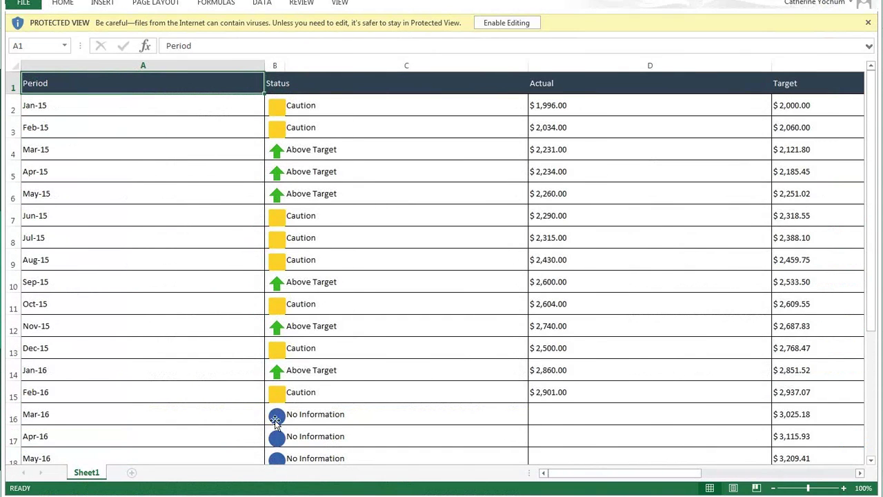
- Bring up the exported BSC View scorecard workbook and examine its categories, objectives, measures and initiatives
{"action": "left_click", "coordinate": [281, 496]}
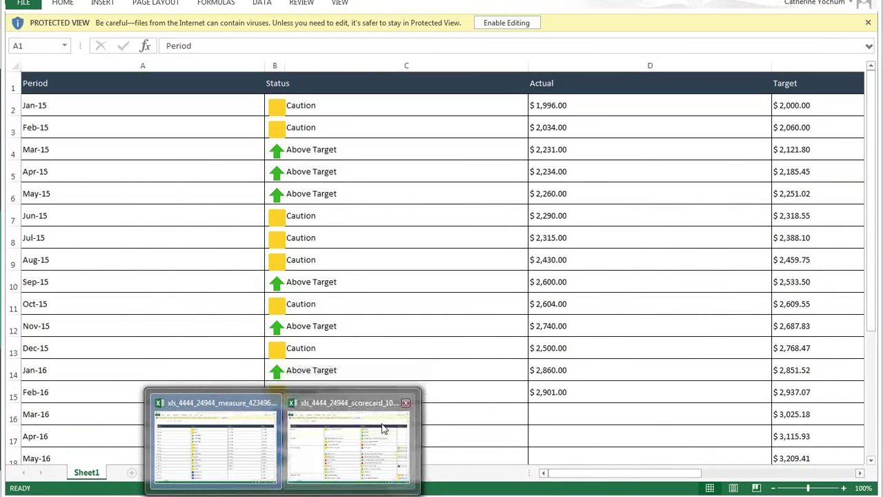
{"action": "left_click", "coordinate": [382, 423]}
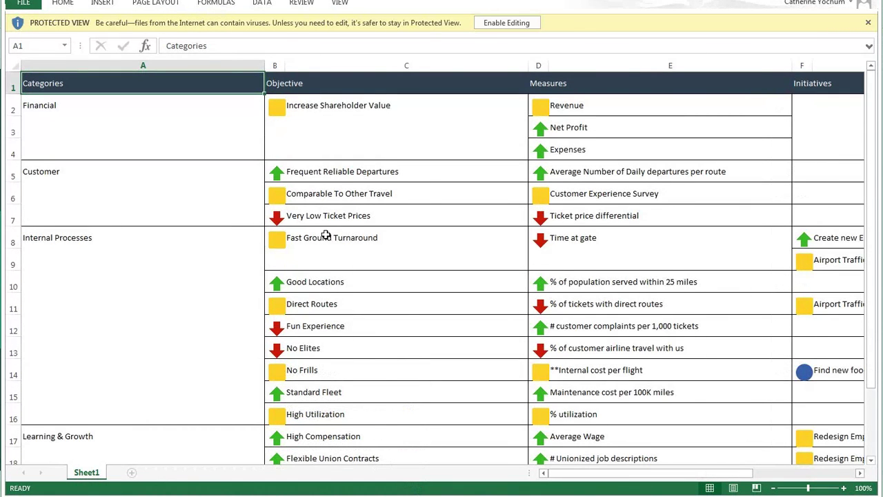
{"action": "scroll", "coordinate": [326, 235], "scroll_direction": "right", "scroll_amount": 1}
{"action": "scroll", "coordinate": [326, 235], "scroll_direction": "left", "scroll_amount": 1}
{"action": "mouse_move", "coordinate": [130, 494]}
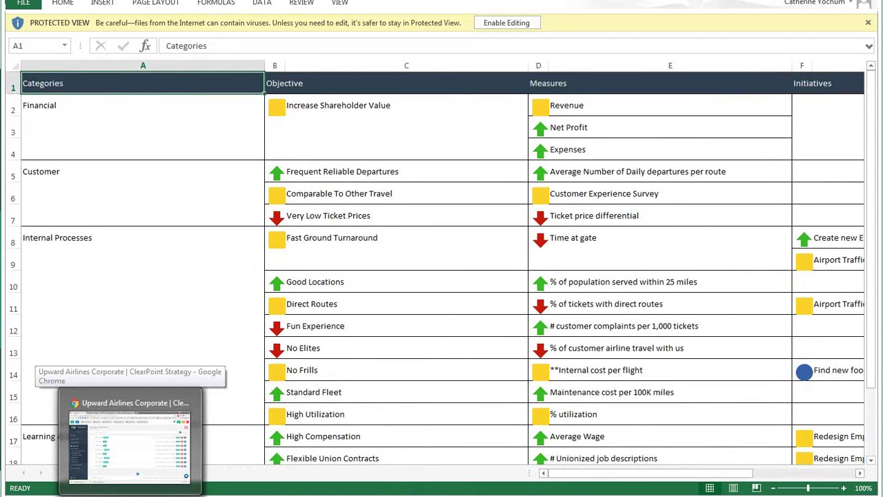
- Switch back to ClearPoint Strategy in Chrome and export the Dashboard measure report to PowerPoint
{"action": "left_click", "coordinate": [130, 441]}
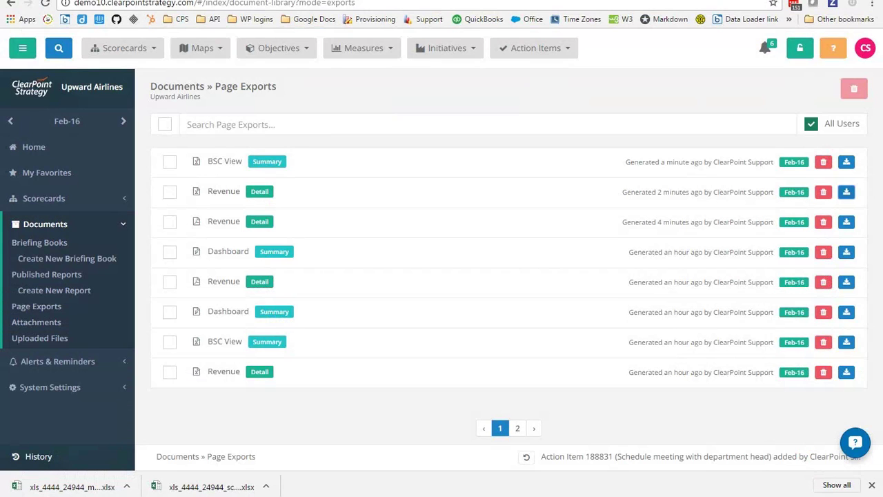
{"action": "left_click", "coordinate": [359, 56]}
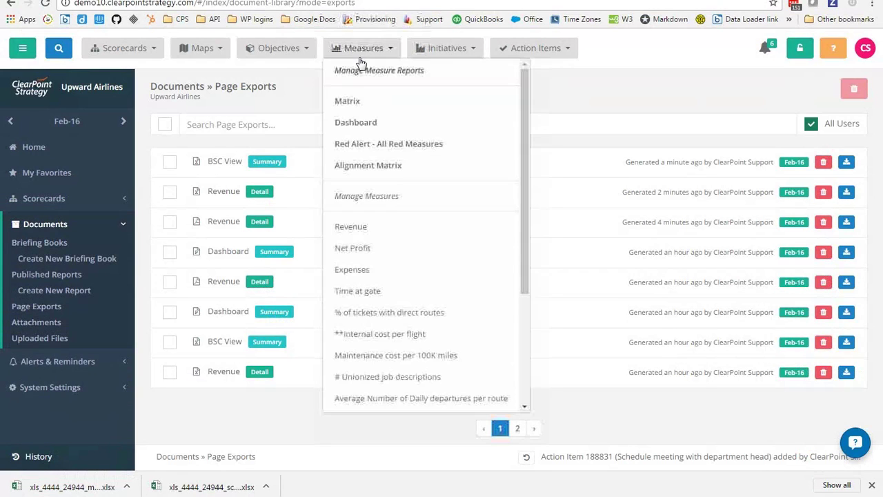
{"action": "left_click", "coordinate": [356, 123]}
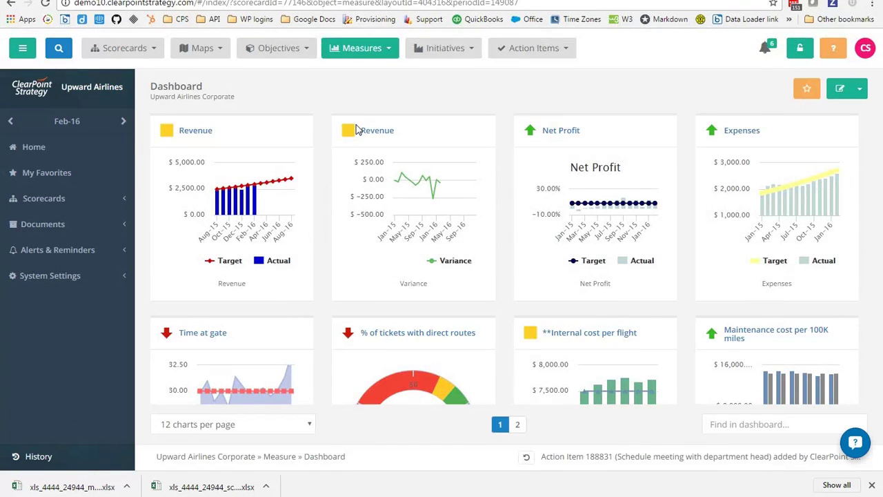
{"action": "left_click", "coordinate": [859, 88]}
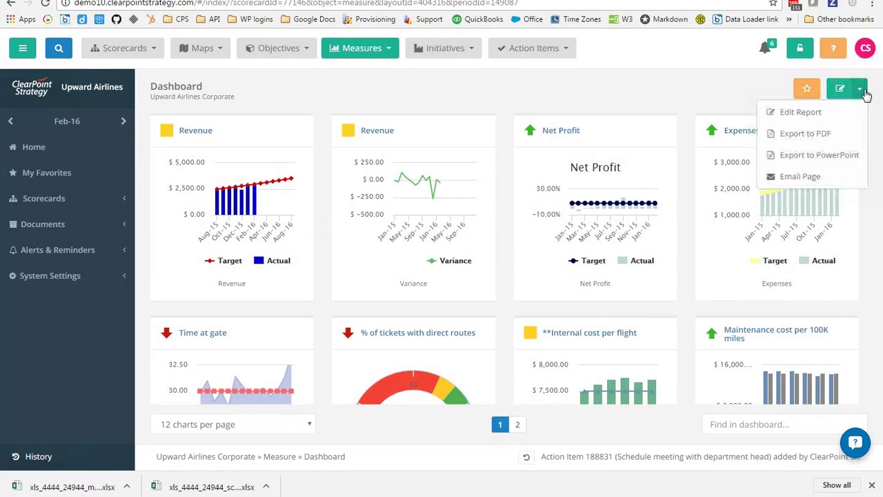
{"action": "left_click", "coordinate": [852, 156]}
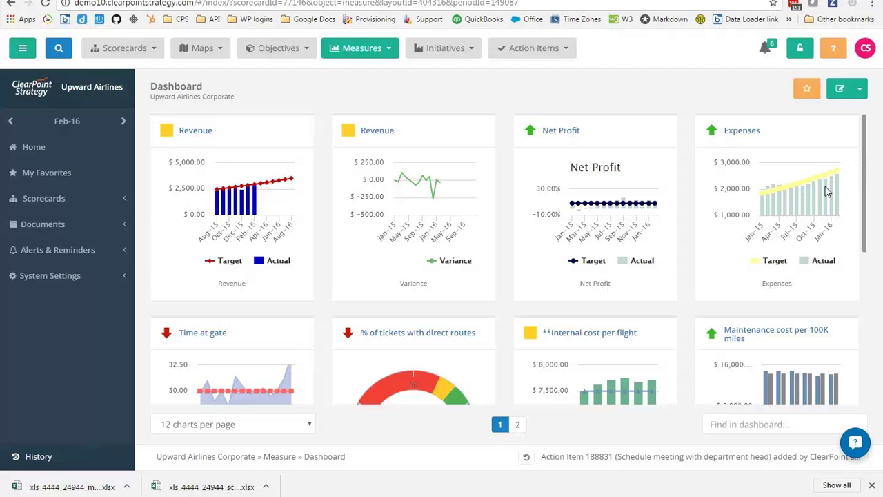
- Switch to PowerPoint and examine the % utilization and % of population served charts on slide 4 of the exported Dashboard
{"action": "left_click", "coordinate": [206, 487]}
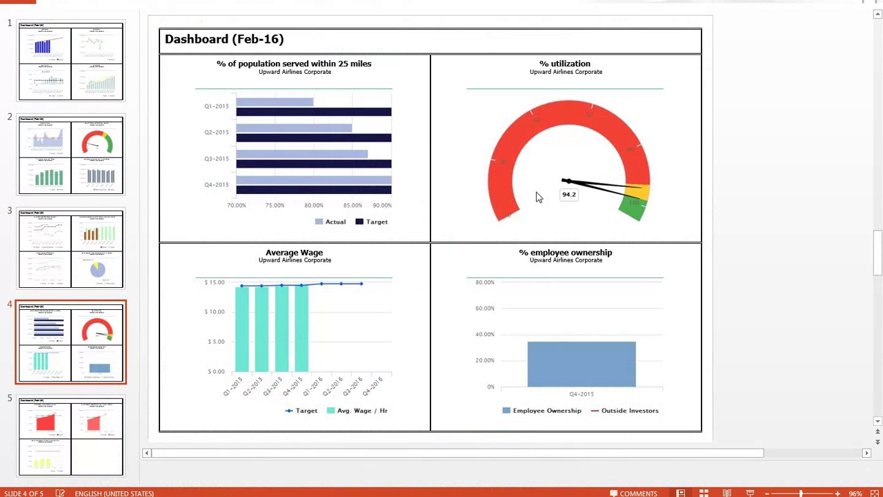
{"action": "left_click", "coordinate": [530, 169]}
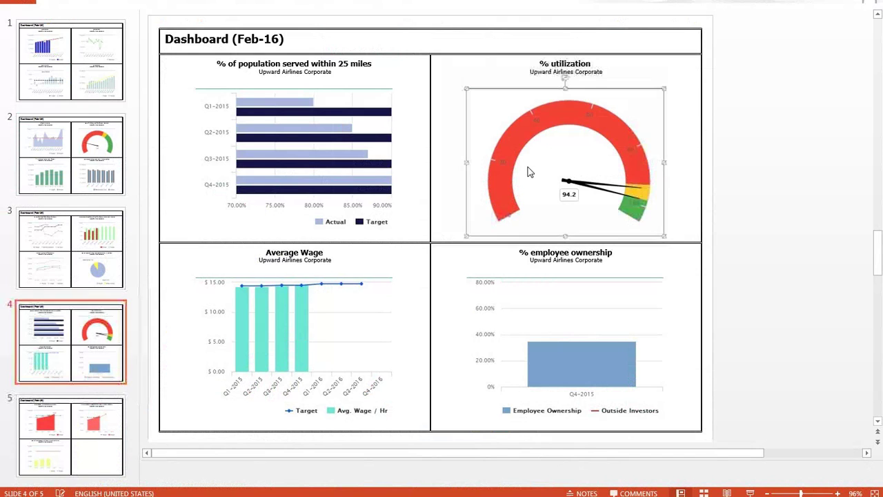
{"action": "left_click", "coordinate": [303, 164]}
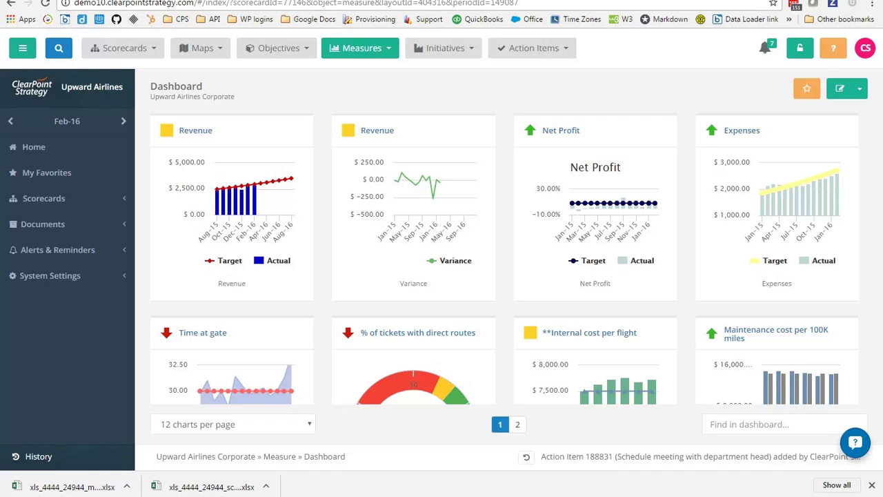
- Return to ClearPoint Strategy in Chrome and start a new published HTML report template named Webinar Report
{"action": "left_click", "coordinate": [88, 229]}
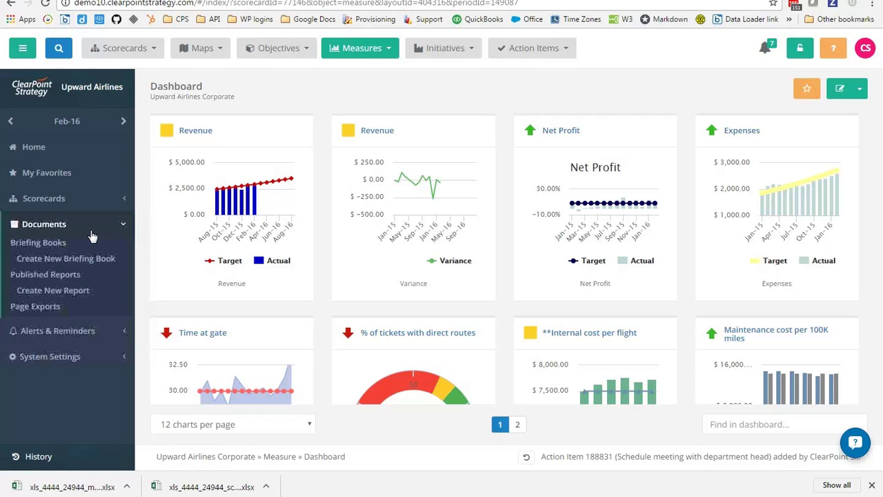
{"action": "left_click", "coordinate": [83, 295]}
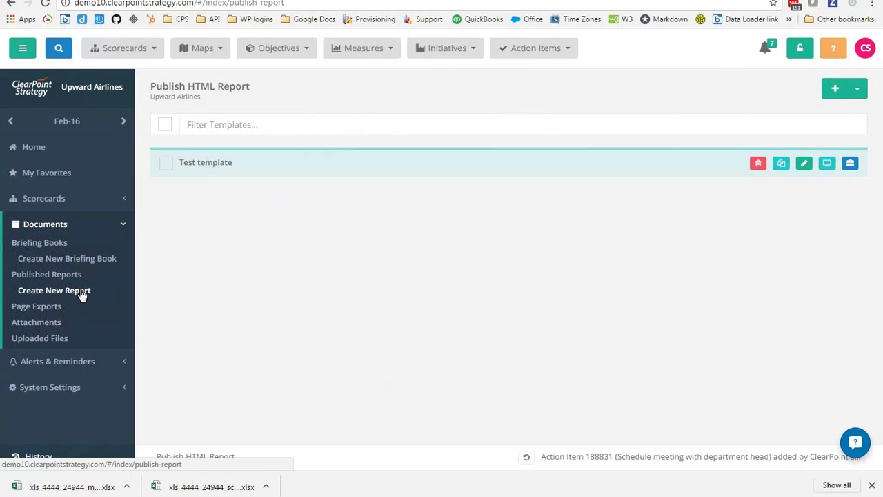
{"action": "left_click", "coordinate": [834, 97]}
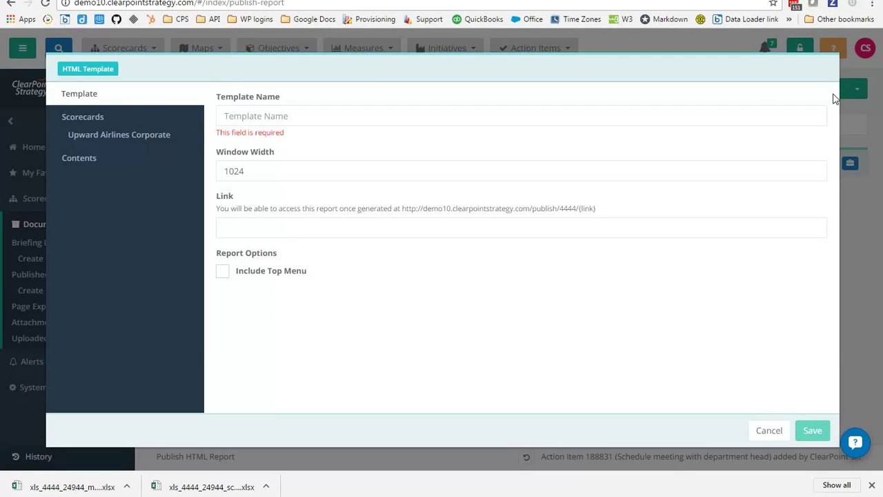
{"action": "left_click", "coordinate": [461, 116]}
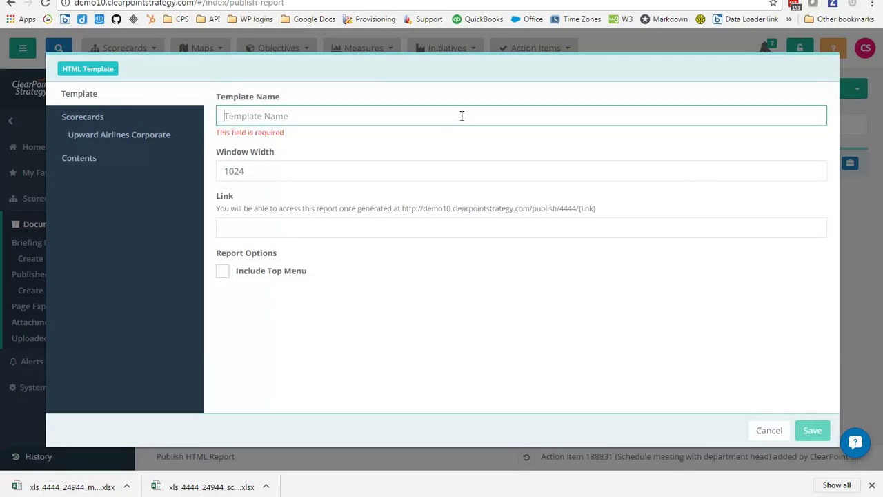
{"action": "type", "text": "Webinar REp"}
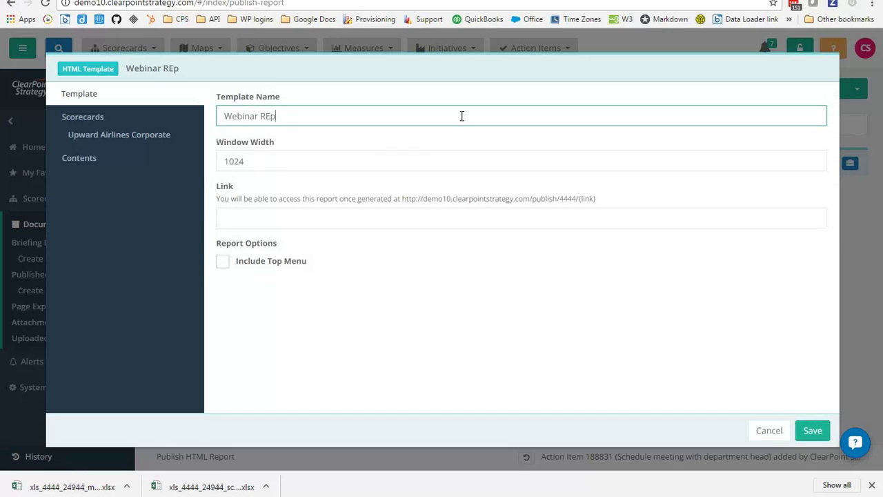
{"action": "key", "text": "BackSpace"}
{"action": "key", "text": "BackSpace"}
{"action": "type", "text": "eport"}
- Set the template's report link to webinarreport123 and check the full web address
{"action": "left_click", "coordinate": [273, 220]}
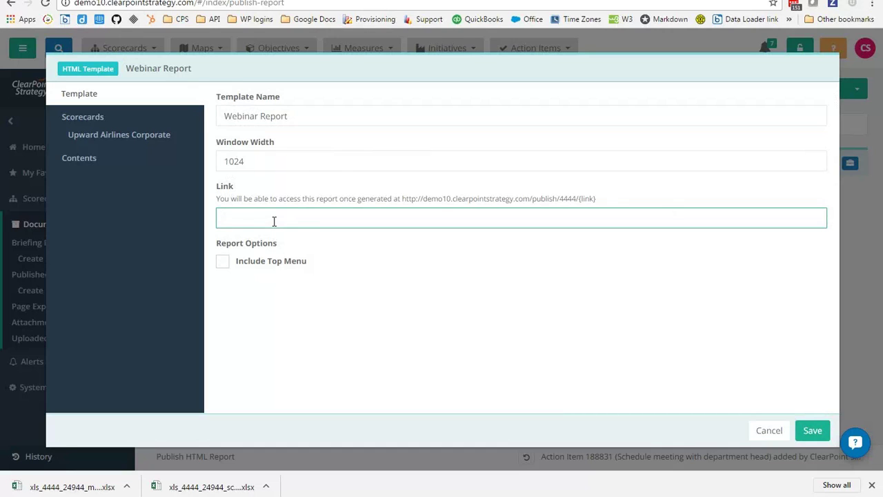
{"action": "type", "text": "webinarreport123"}
{"action": "left_click_drag", "start_coordinate": [640, 202], "coordinate": [404, 201]}
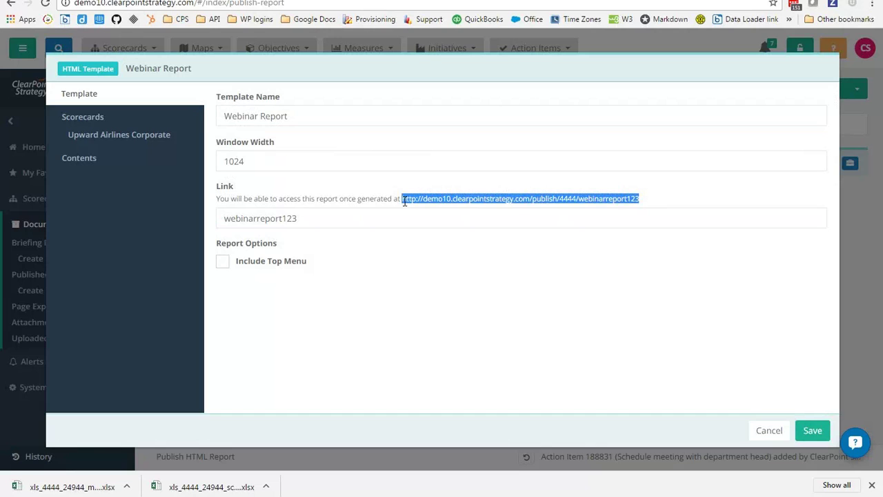
{"action": "left_click", "coordinate": [431, 312]}
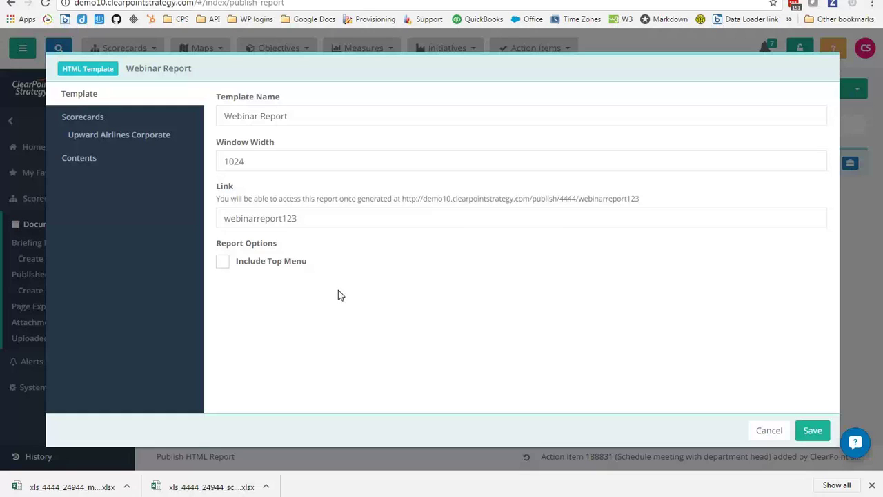
- Add Upward Airlines Corporate's BSC View and the Increase Shareholder Value and Frequent Reliable Departures objectives, check the contents, and save the template
{"action": "left_click", "coordinate": [87, 121]}
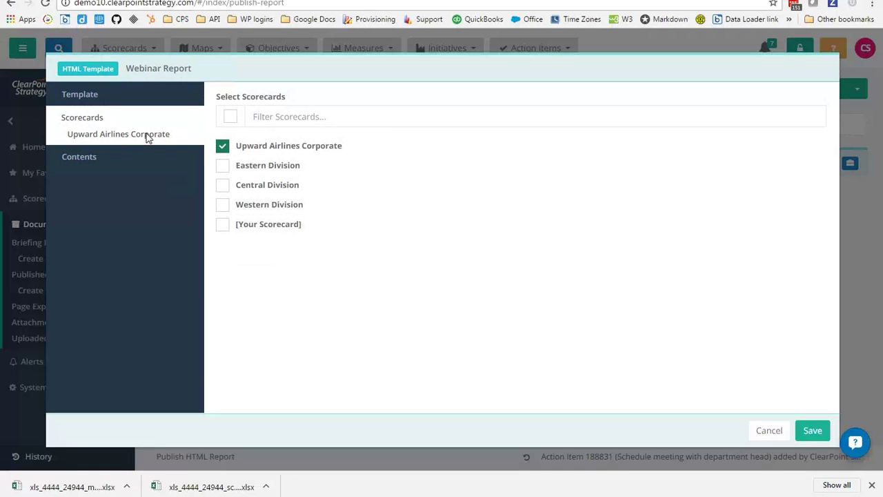
{"action": "left_click", "coordinate": [148, 135]}
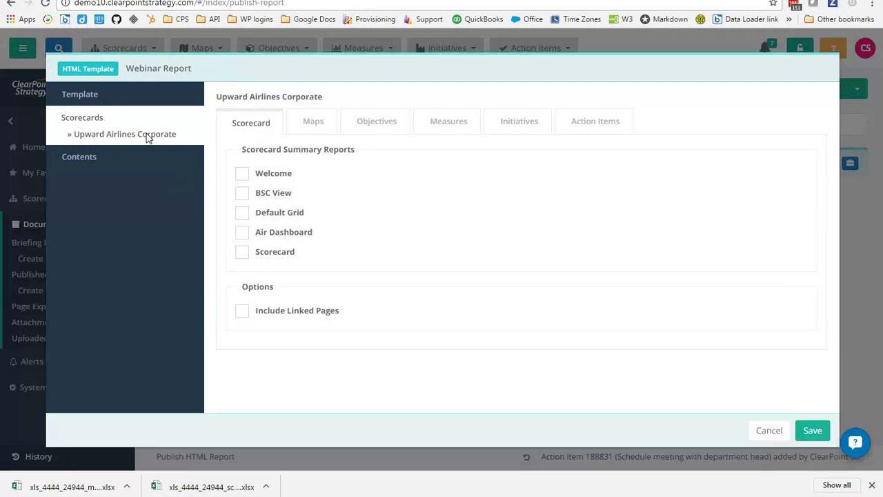
{"action": "left_click", "coordinate": [243, 193]}
{"action": "left_click", "coordinate": [375, 127]}
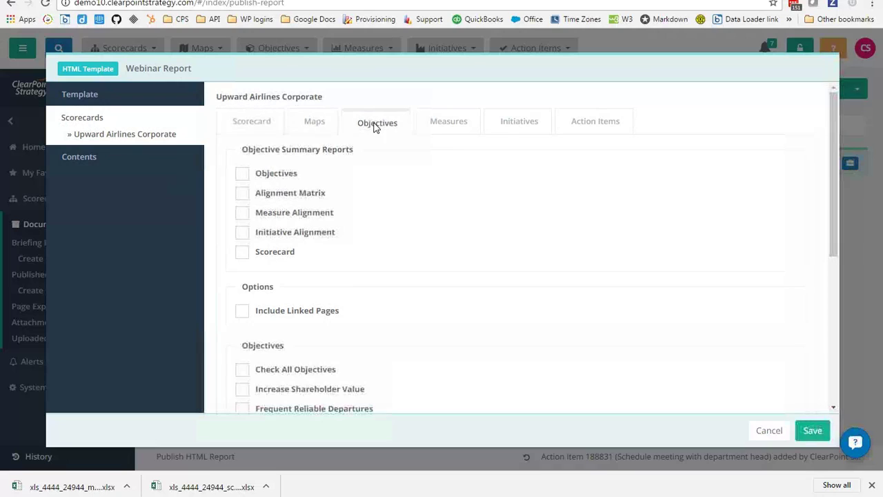
{"action": "left_click", "coordinate": [241, 389]}
{"action": "left_click", "coordinate": [242, 408]}
{"action": "left_click", "coordinate": [76, 158]}
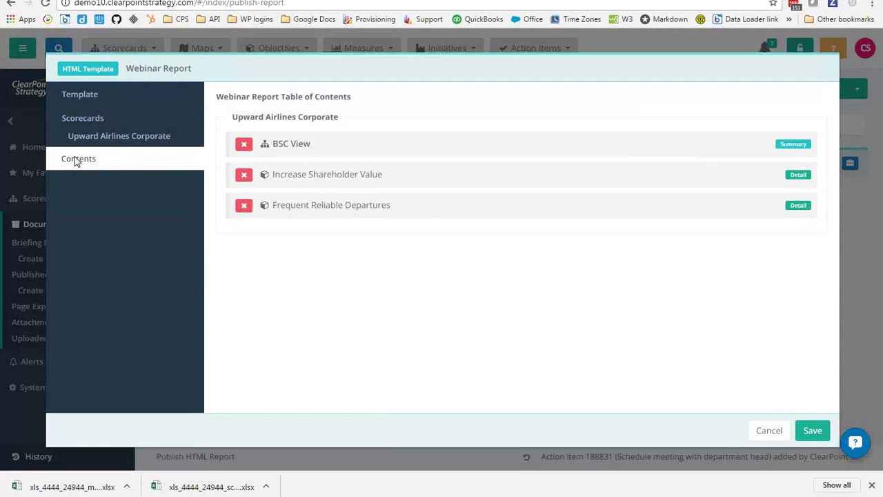
{"action": "left_click", "coordinate": [821, 435]}
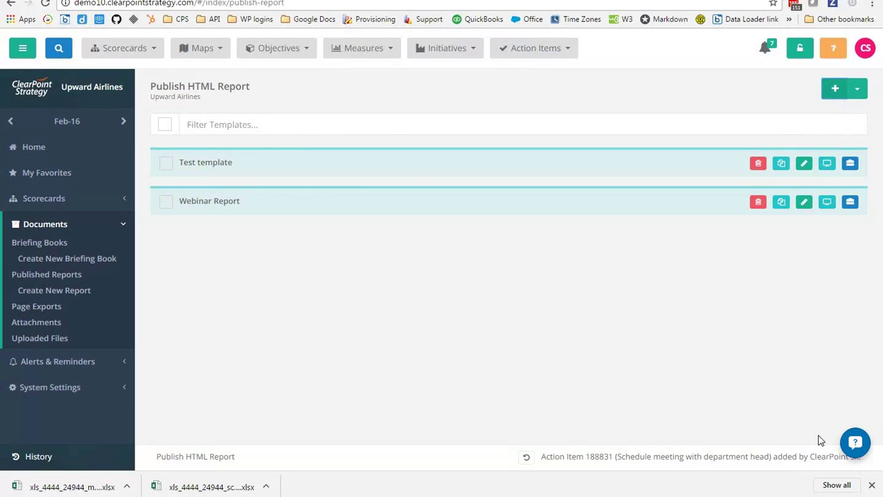
- Generate the Webinar Report as an HTML report for Feb-16 and bring up the list of published reports
{"action": "left_click", "coordinate": [850, 203]}
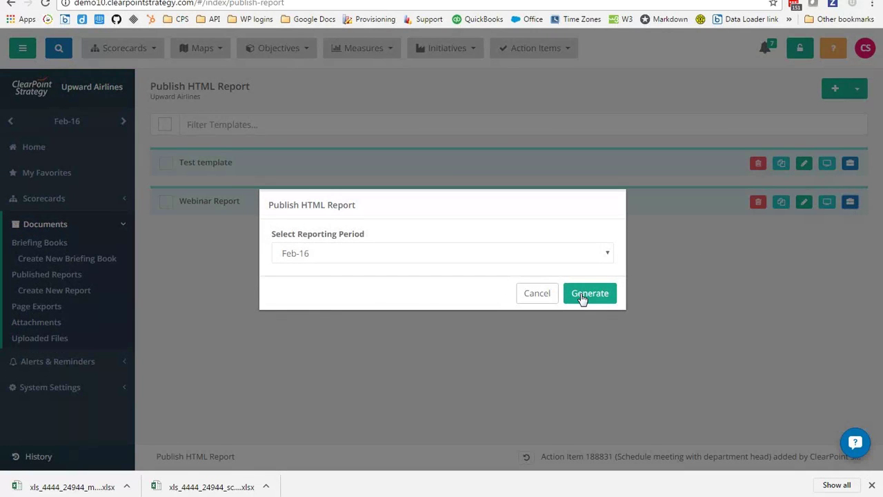
{"action": "left_click", "coordinate": [581, 295]}
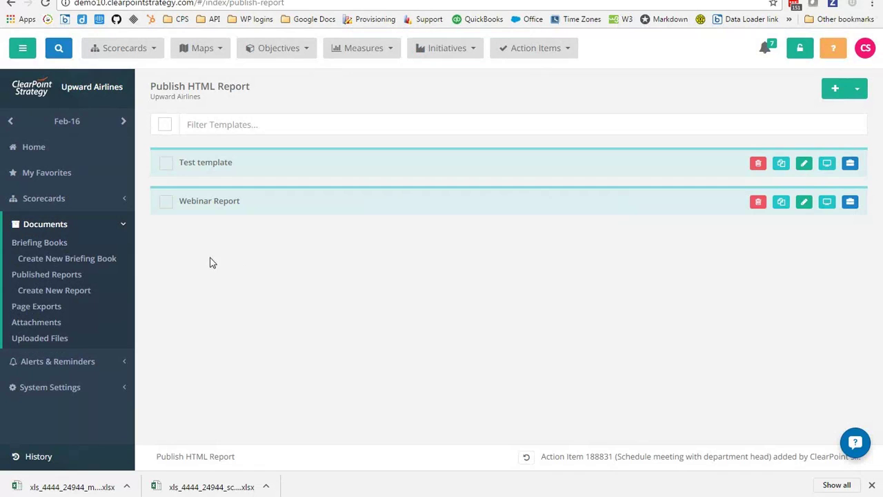
{"action": "left_click", "coordinate": [74, 274]}
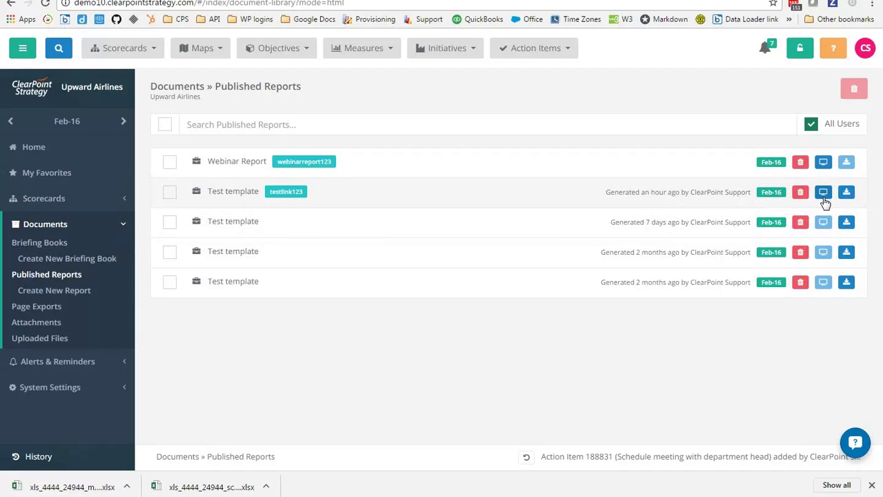
- View the published Test template report at testlink123, examine its Increase Shareholder Value page and web address, and close it
{"action": "left_click", "coordinate": [825, 197]}
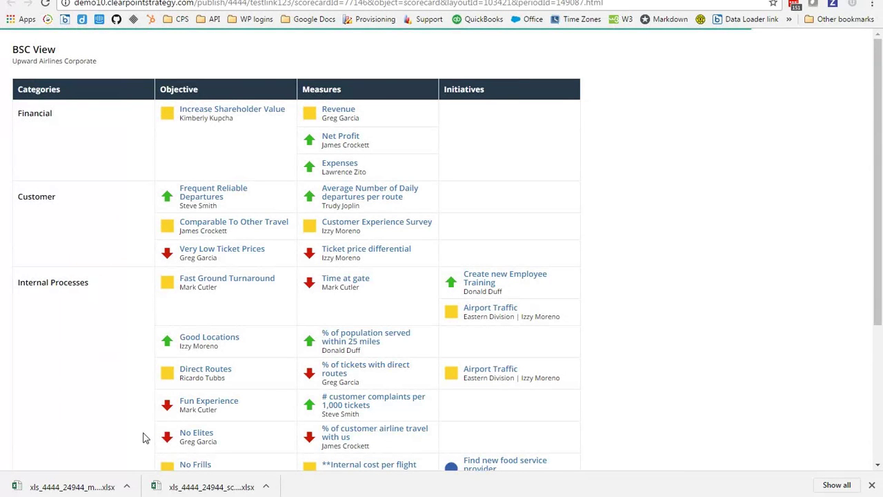
{"action": "left_click", "coordinate": [266, 118]}
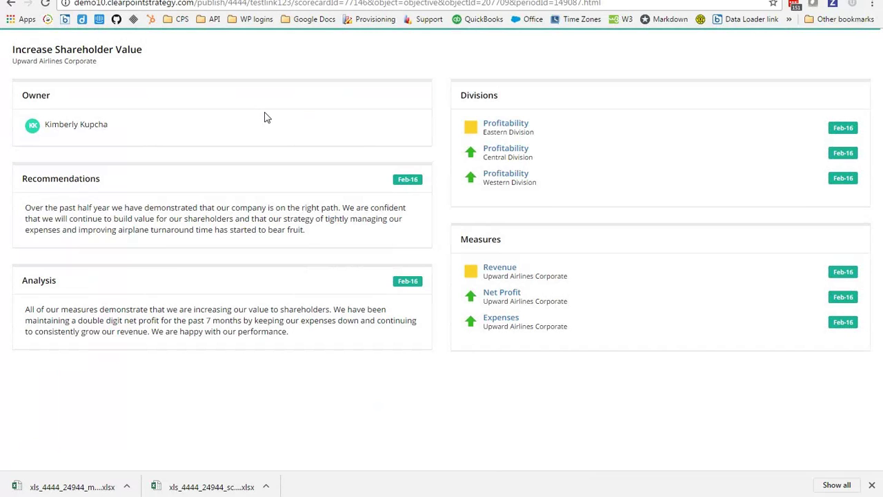
{"action": "left_click", "coordinate": [271, 4]}
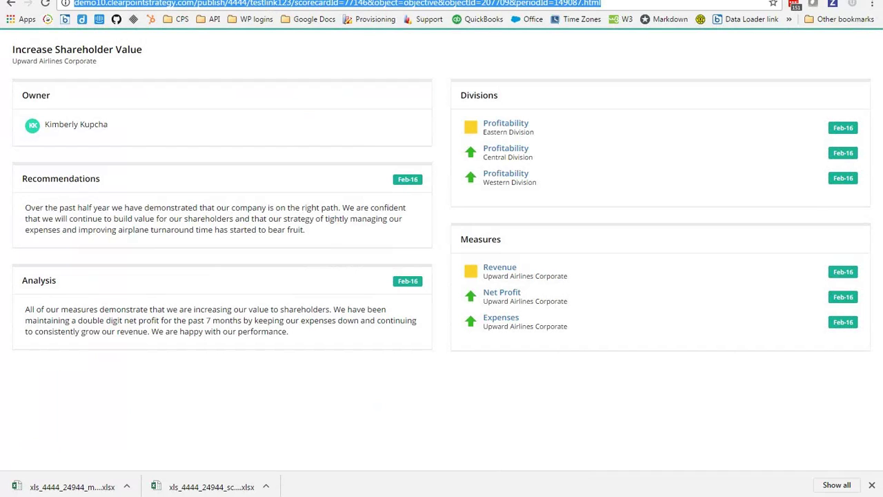
{"action": "key", "text": "ctrl+w"}
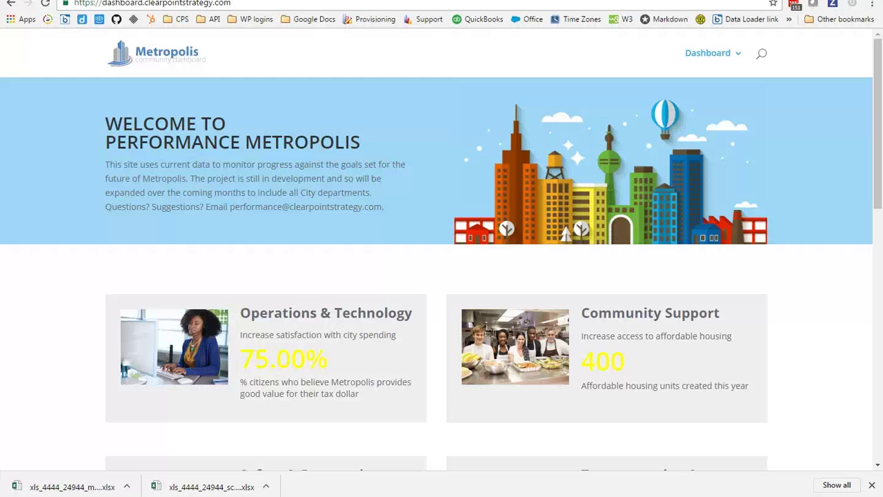
- On the Metropolis community dashboard, examine the Operations & Technology area and its budget surplus measure
{"action": "left_click", "coordinate": [338, 362]}
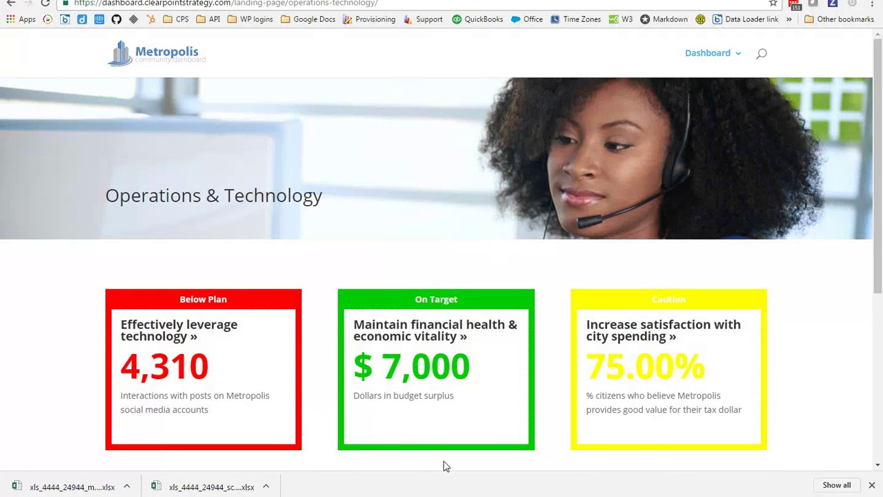
{"action": "left_click", "coordinate": [490, 362]}
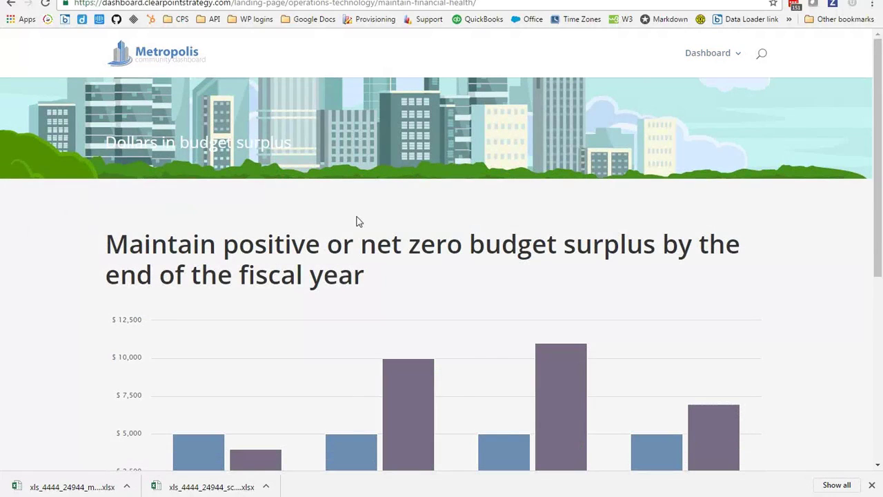
{"action": "scroll", "coordinate": [347, 228], "scroll_direction": "down", "scroll_amount": 2}
{"action": "scroll", "coordinate": [347, 228], "scroll_direction": "up", "scroll_amount": 2}
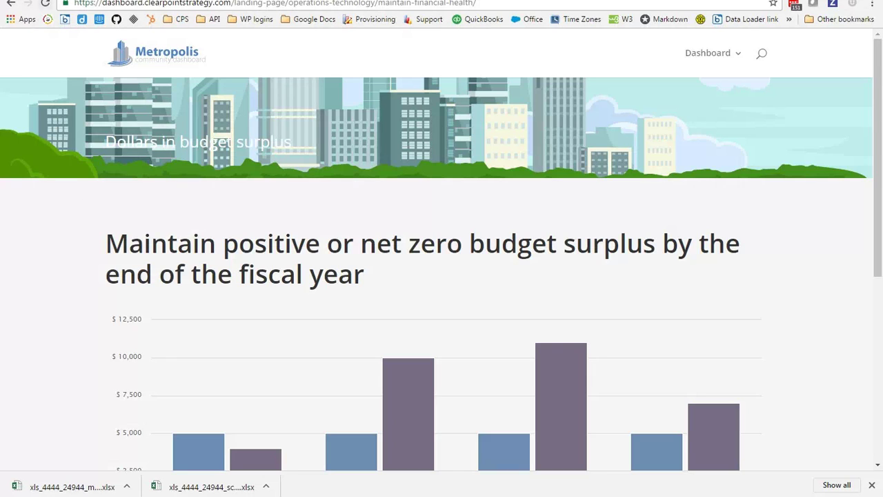
- Return to ClearPoint Strategy and open the Revenue measure's page layout for editing
{"action": "key", "text": "ctrl+Tab"}
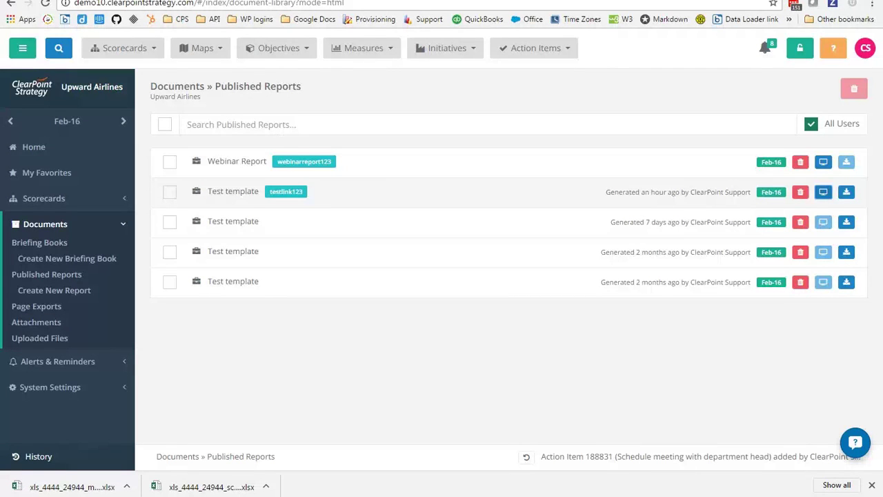
{"action": "left_click", "coordinate": [376, 55]}
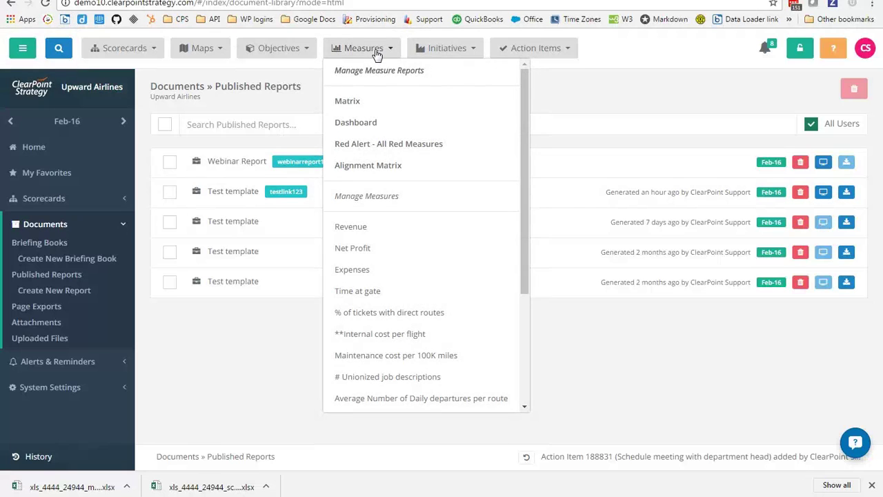
{"action": "left_click", "coordinate": [380, 234]}
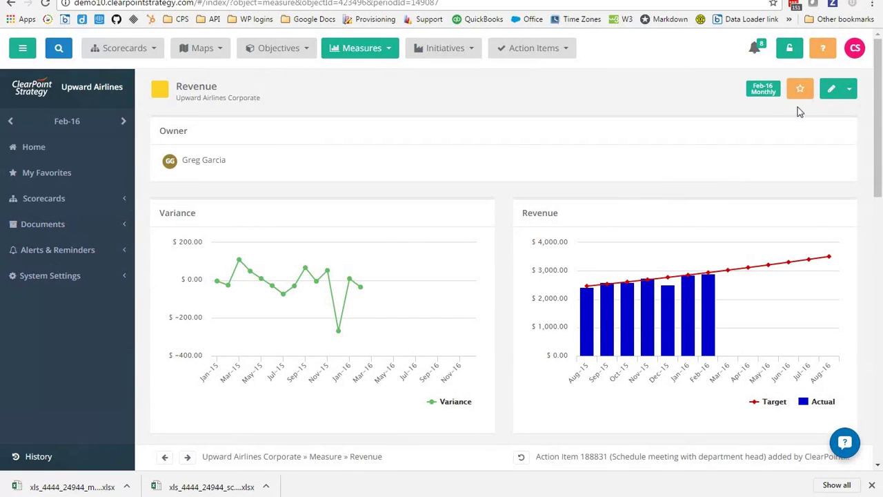
{"action": "left_click", "coordinate": [851, 89]}
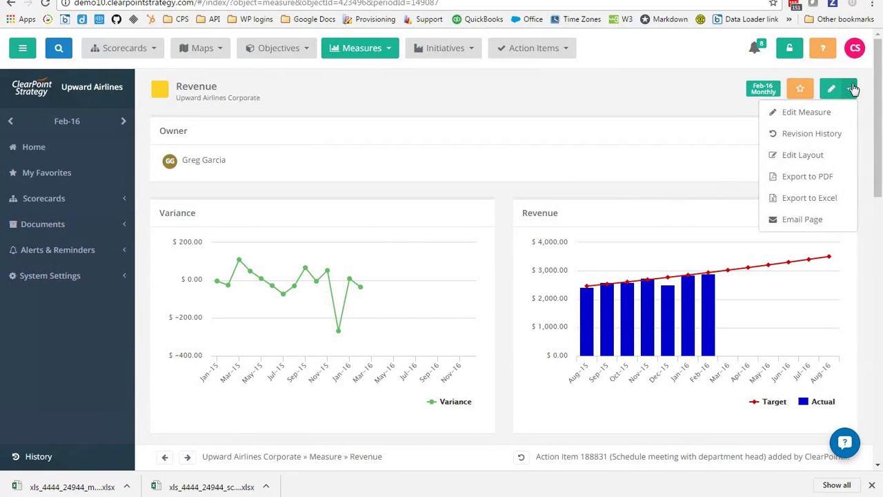
{"action": "left_click", "coordinate": [800, 159]}
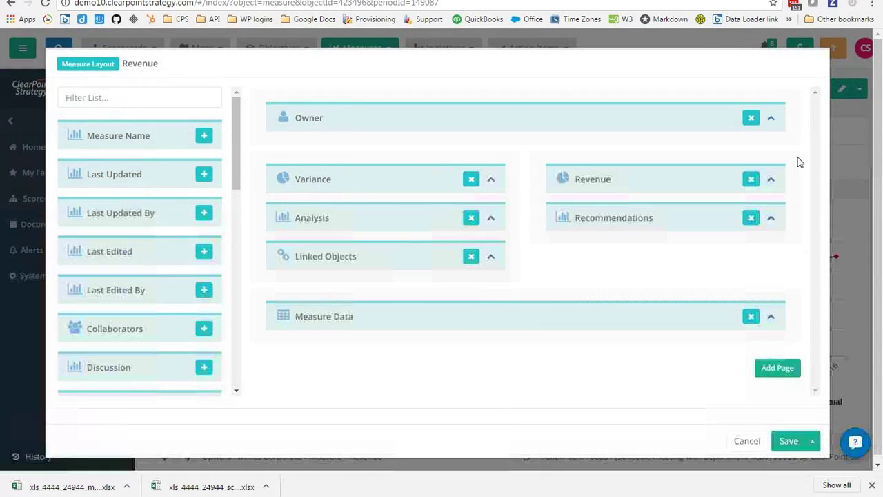
- Hide the Variance pod in online view, save the Revenue layout, and lock editing to check the page
{"action": "left_click", "coordinate": [491, 180]}
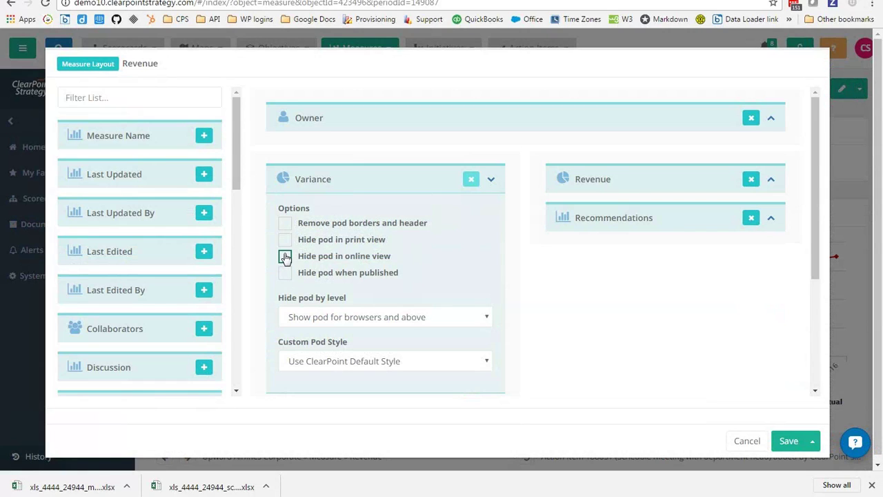
{"action": "left_click", "coordinate": [285, 256]}
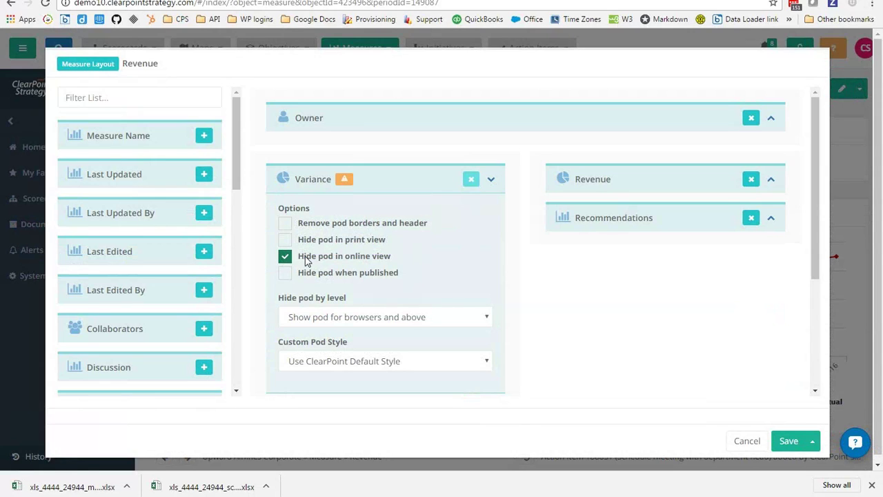
{"action": "mouse_move", "coordinate": [347, 181]}
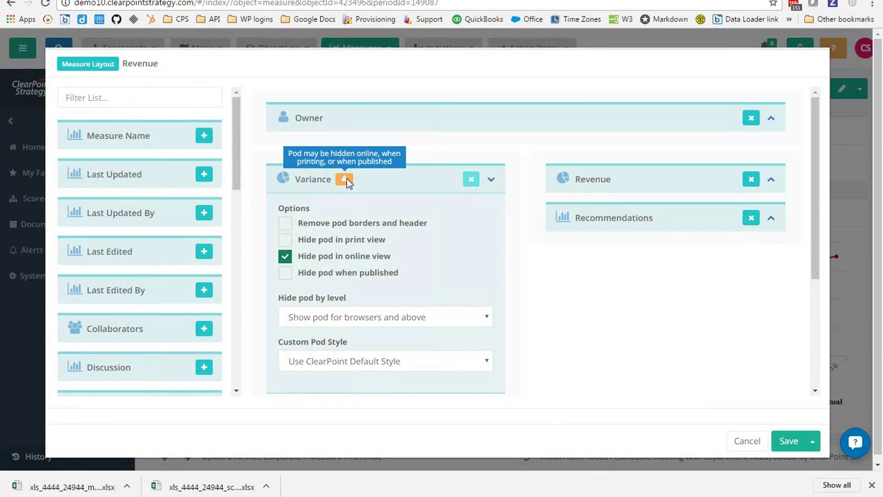
{"action": "left_click", "coordinate": [790, 441]}
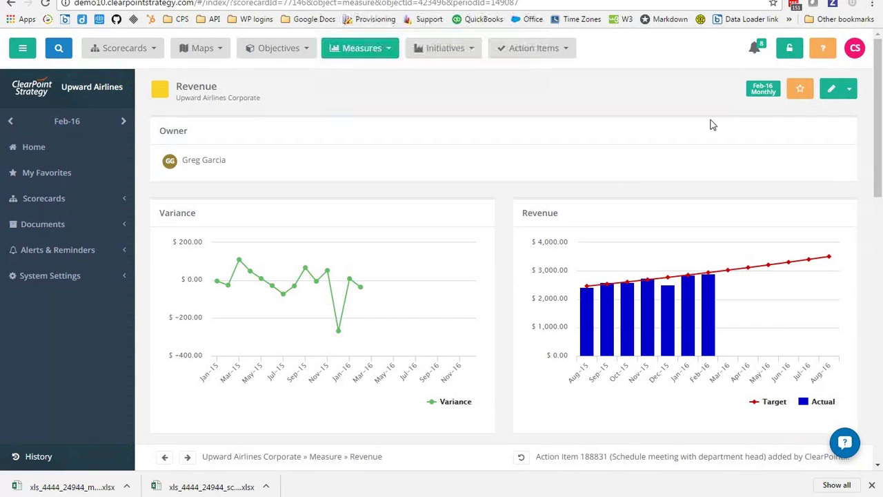
{"action": "left_click", "coordinate": [790, 51]}
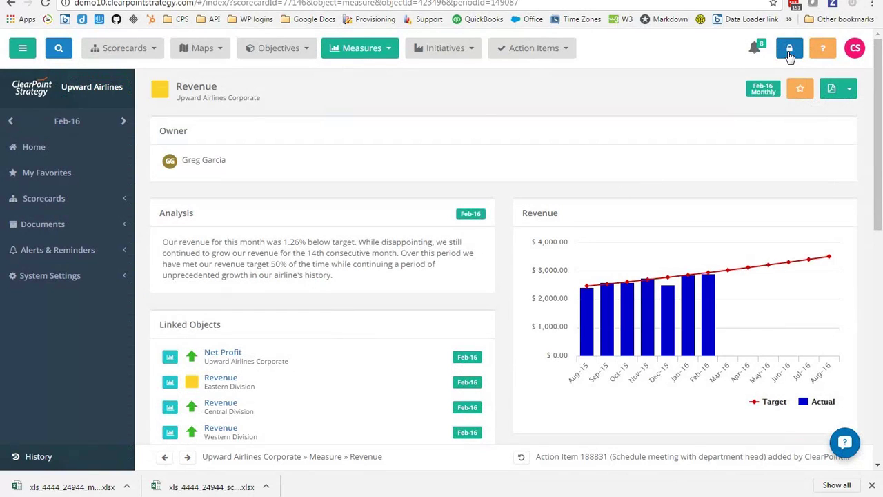